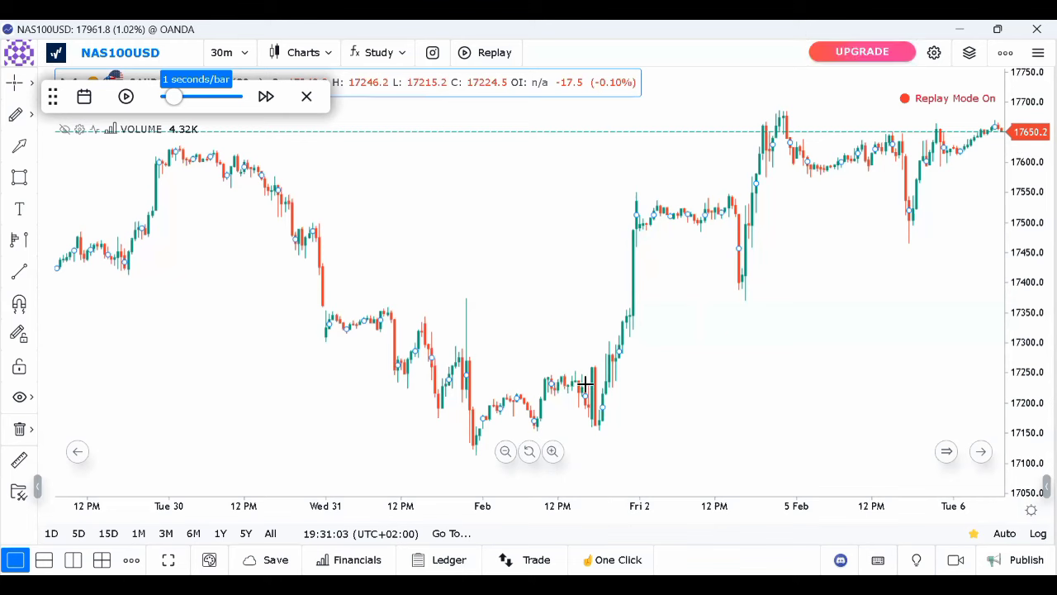
Set the replay starting point to the Thu 01 Feb 24 12:30 candle on the NAS100USD chart
click(563, 387)
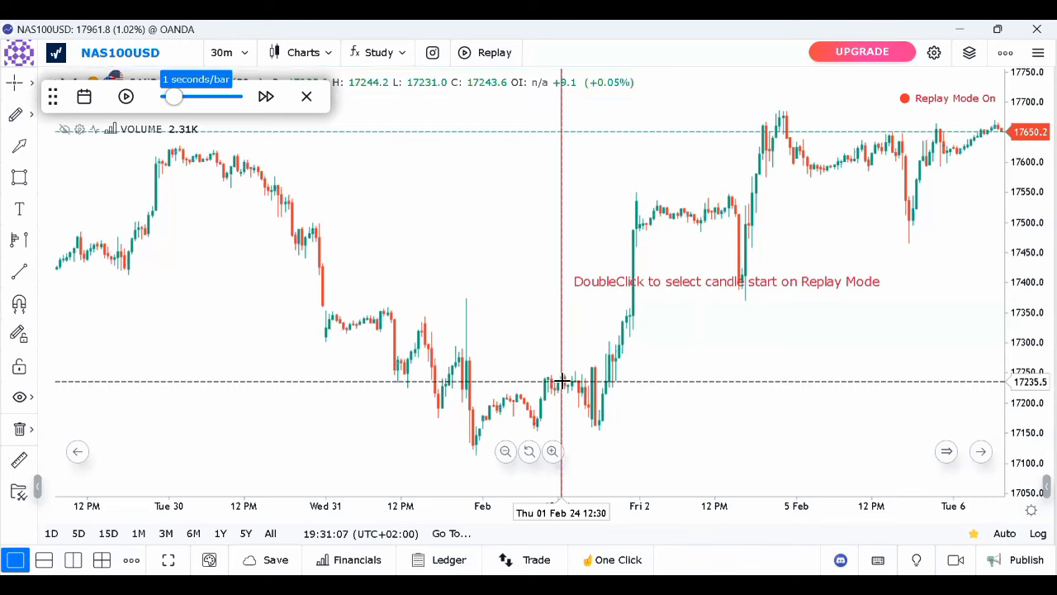
double_click(562, 381)
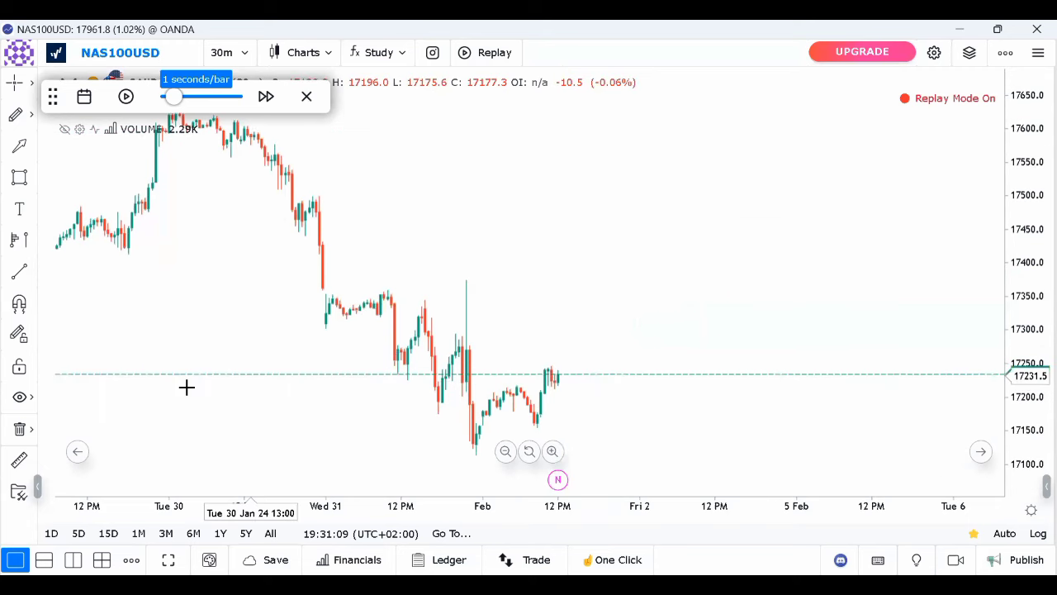
Draw a falling trend line from about 17617 at 30 Jan 10:30 to about 17147 at 02 Feb 07:00, and colour it blue (4A90E2)
click(18, 273)
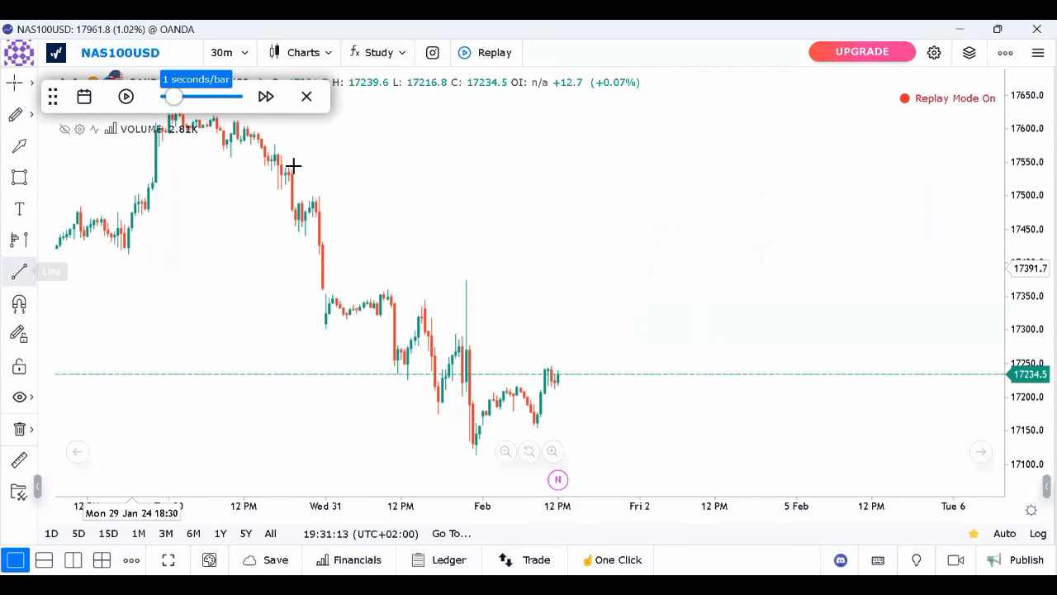
click(233, 118)
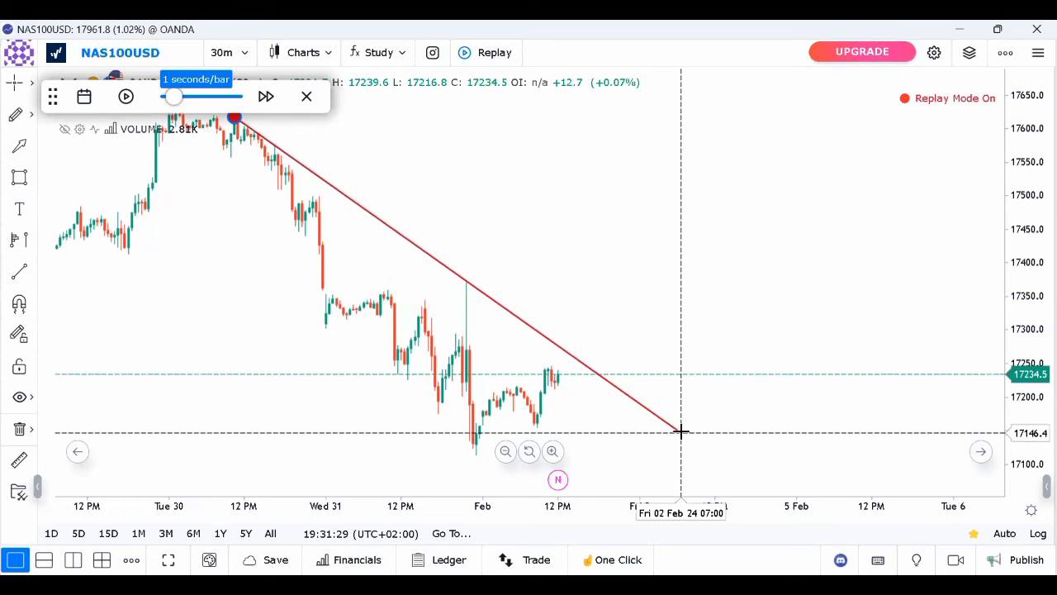
click(681, 431)
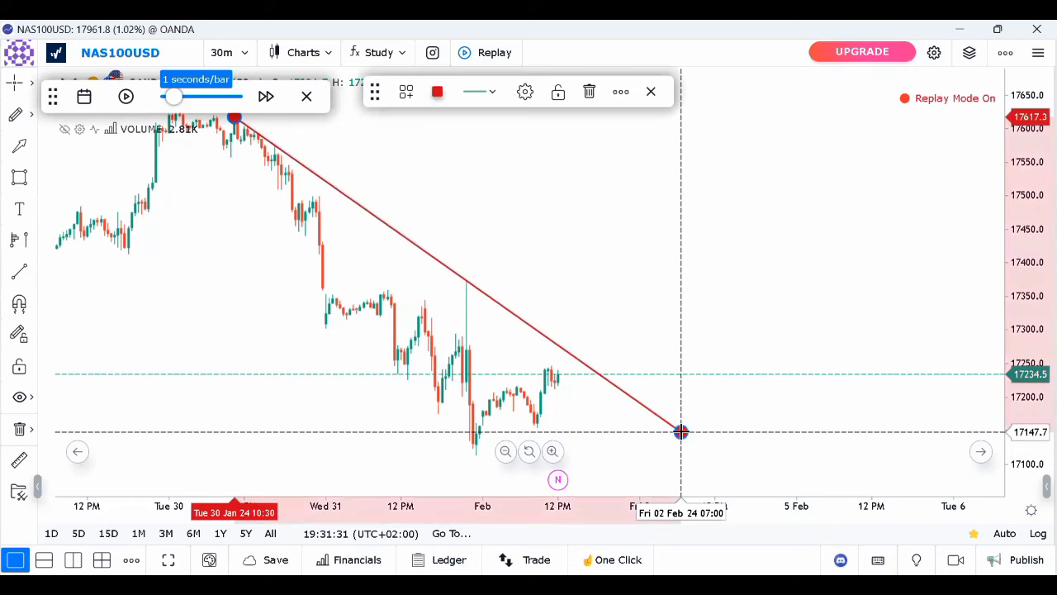
click(438, 94)
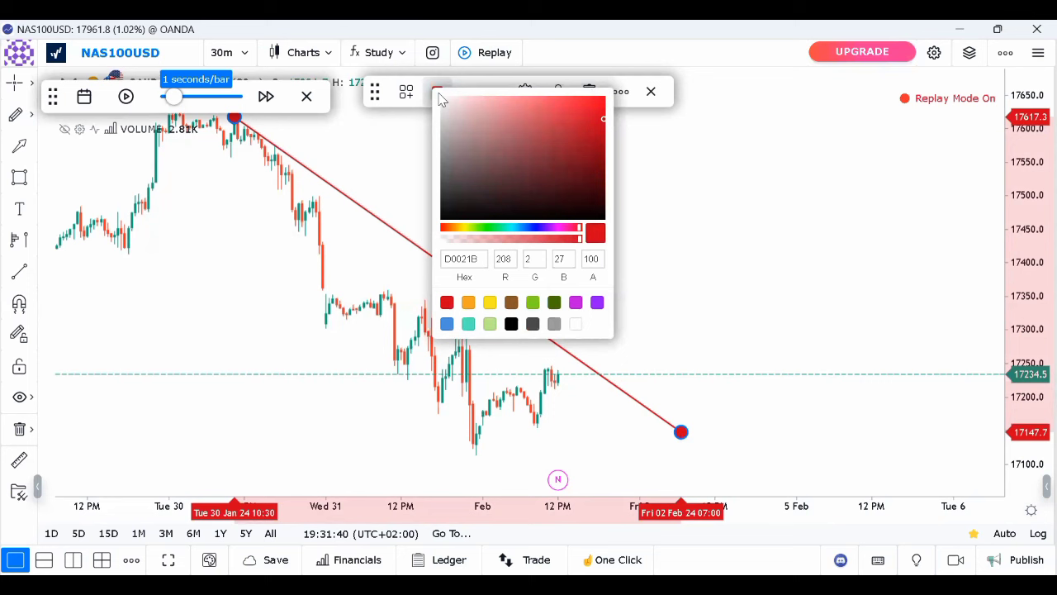
click(447, 325)
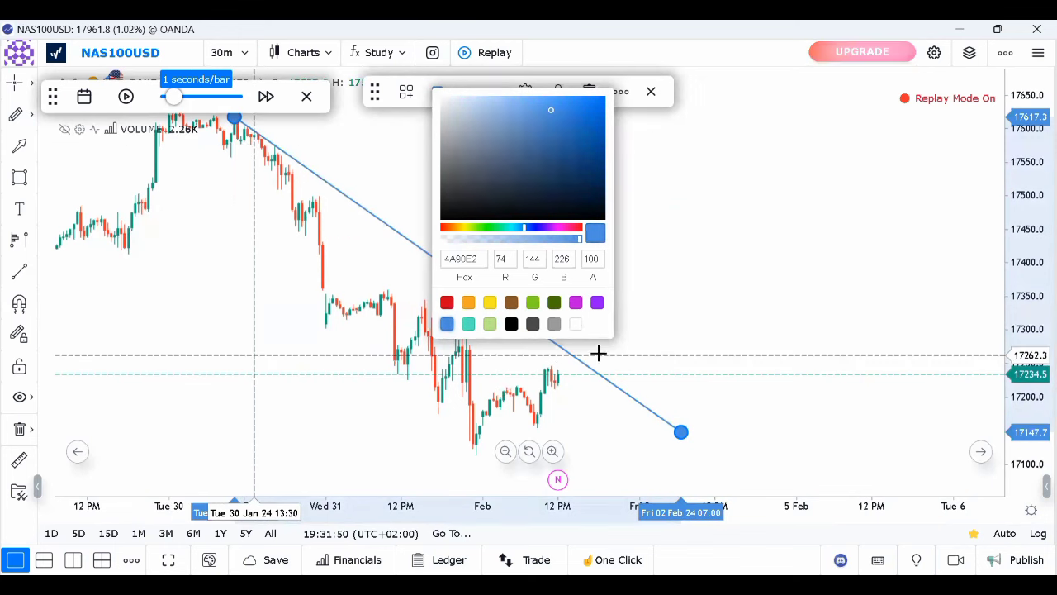
click(284, 220)
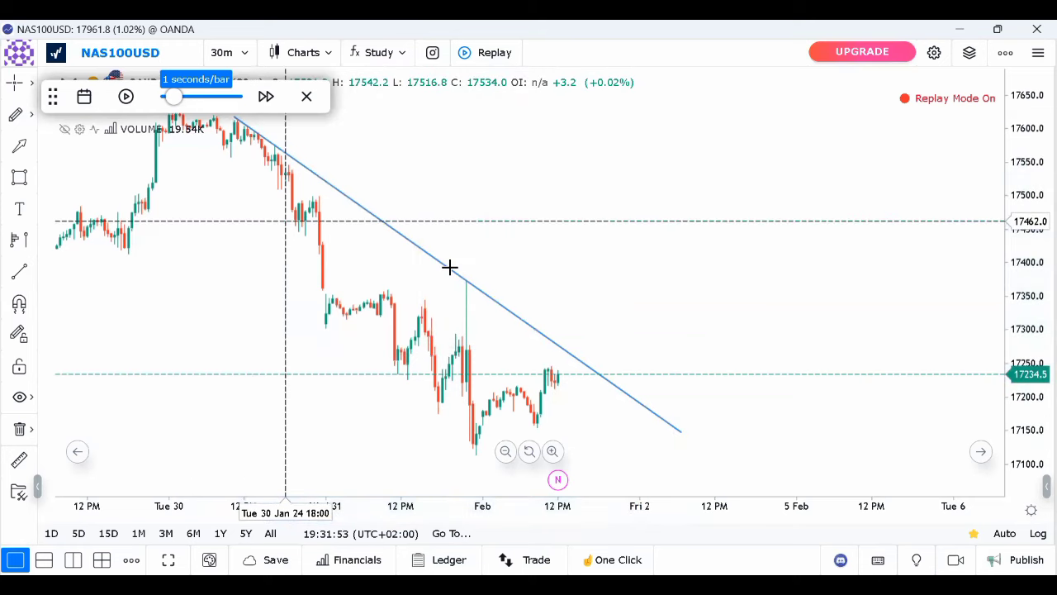
Extend the blue trend line's upper end back to about 17666 at 30 Jan 24 04:00, keeping its slope along the highs
drag(285, 221, 451, 267)
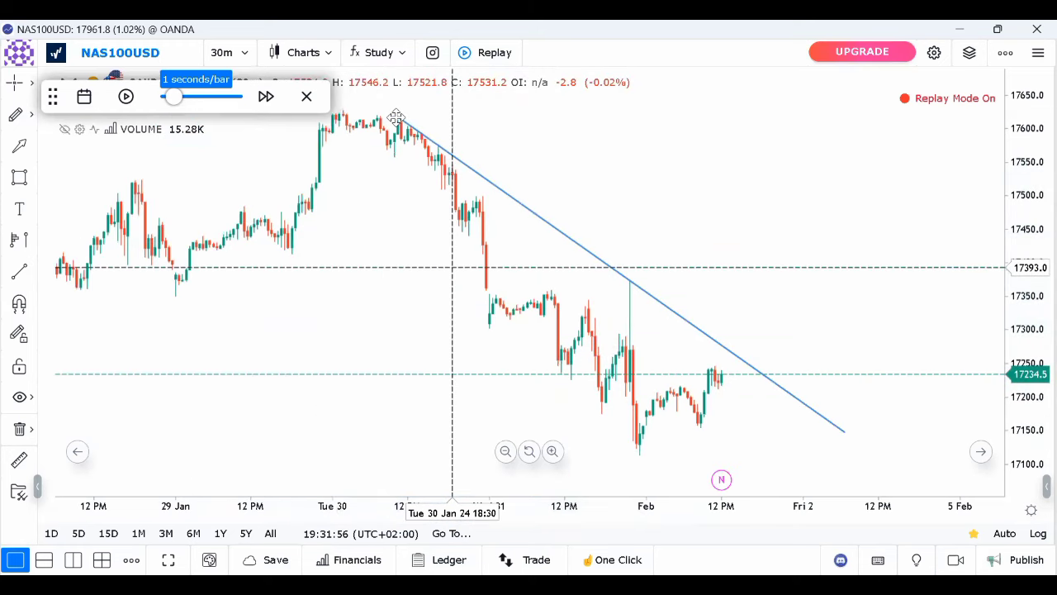
drag(396, 118, 354, 87)
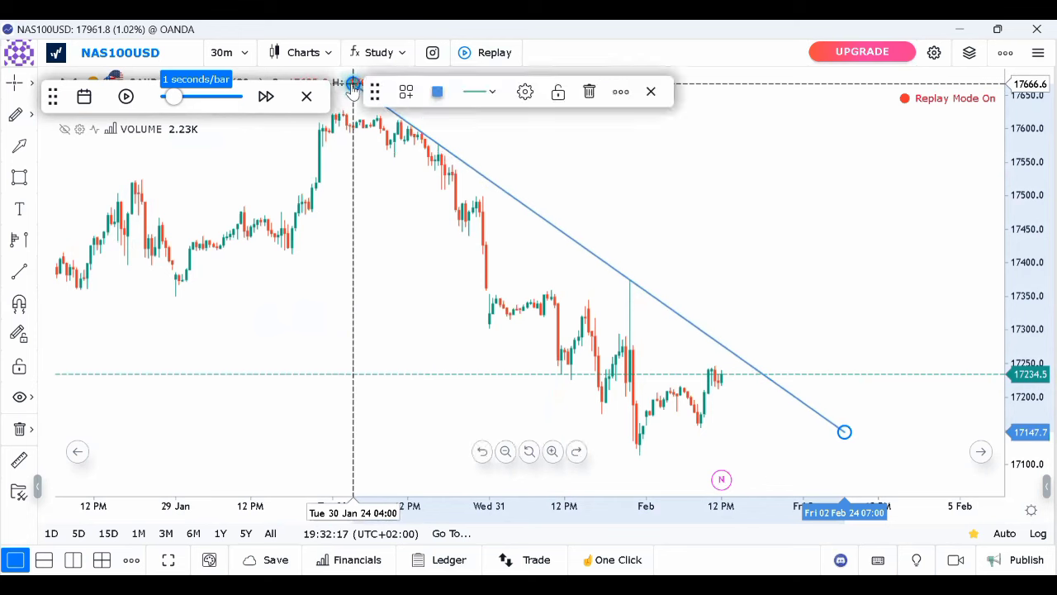
right_click(363, 232)
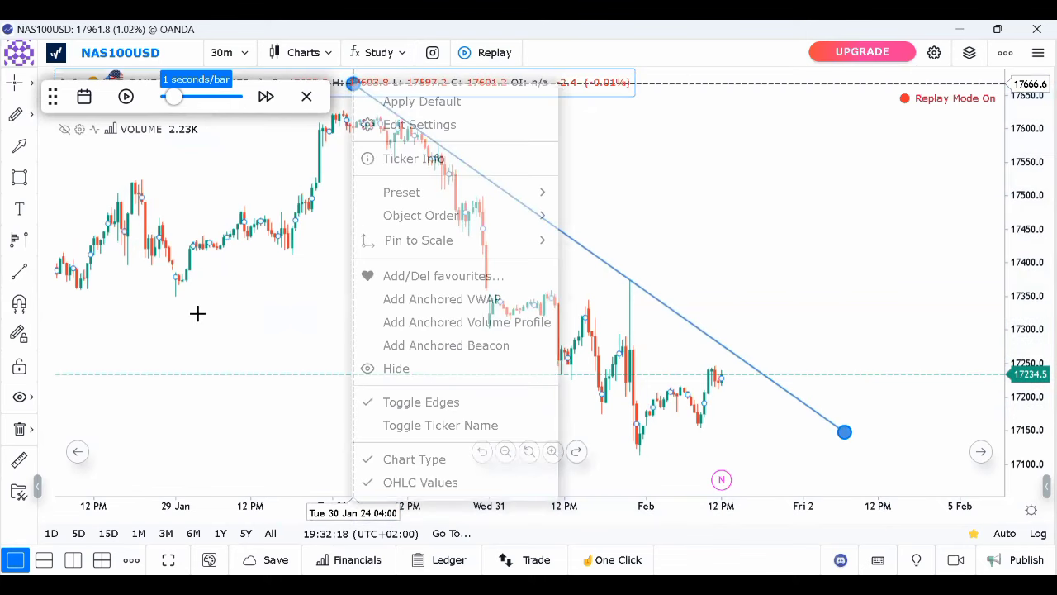
click(291, 205)
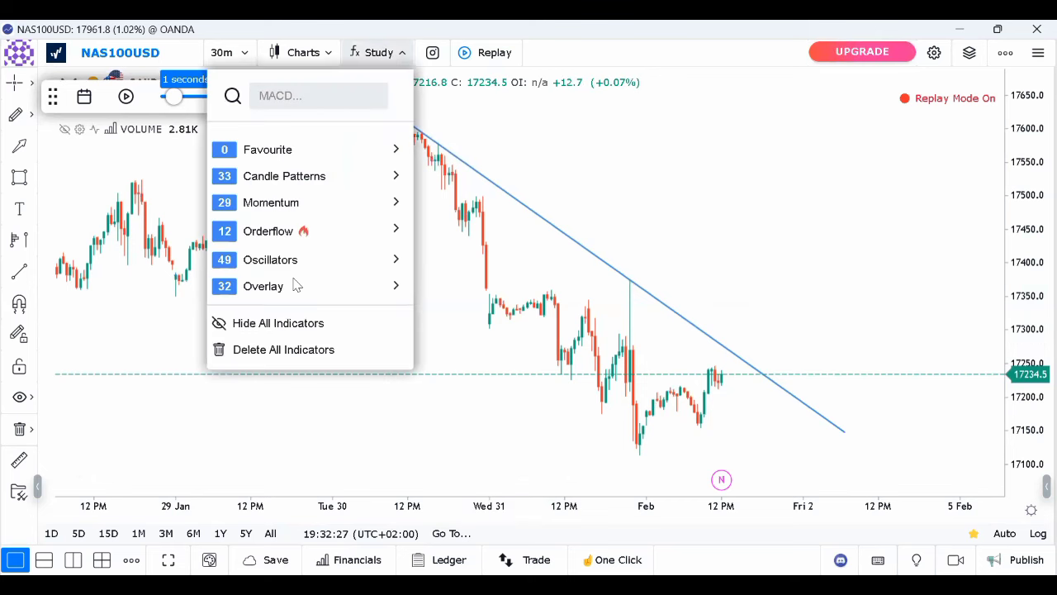
Search the studies for STOCH and add the Stochastic Oscillator to the chart
mouse_move(370, 261)
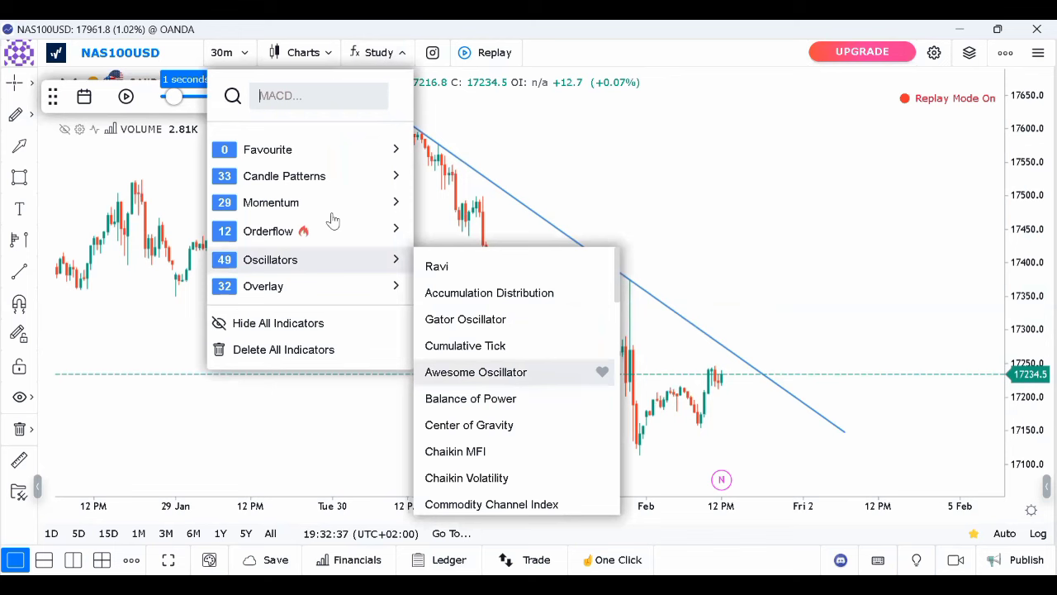
mouse_move(333, 220)
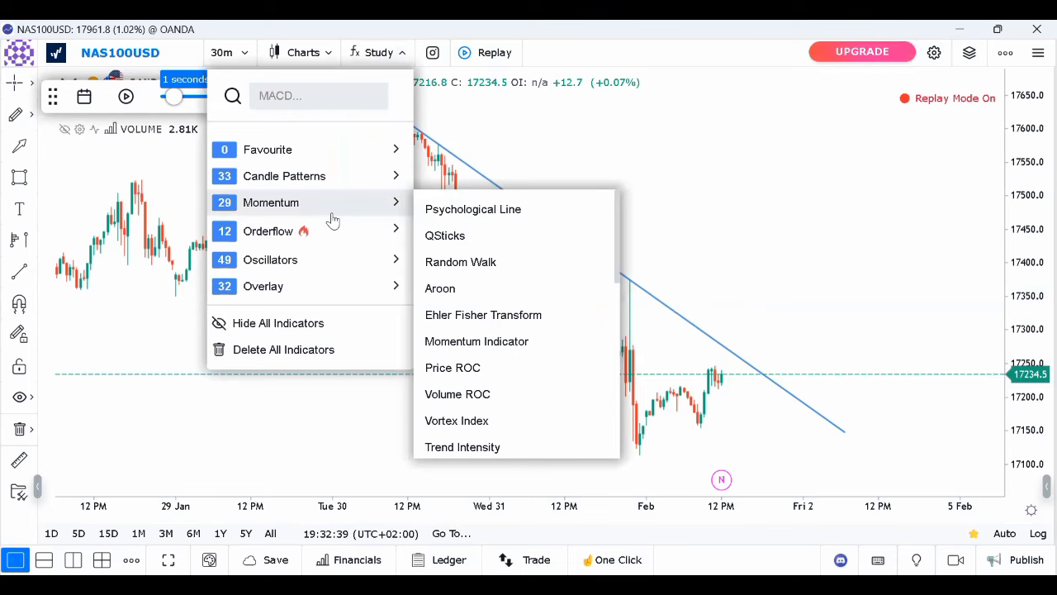
text(STO)
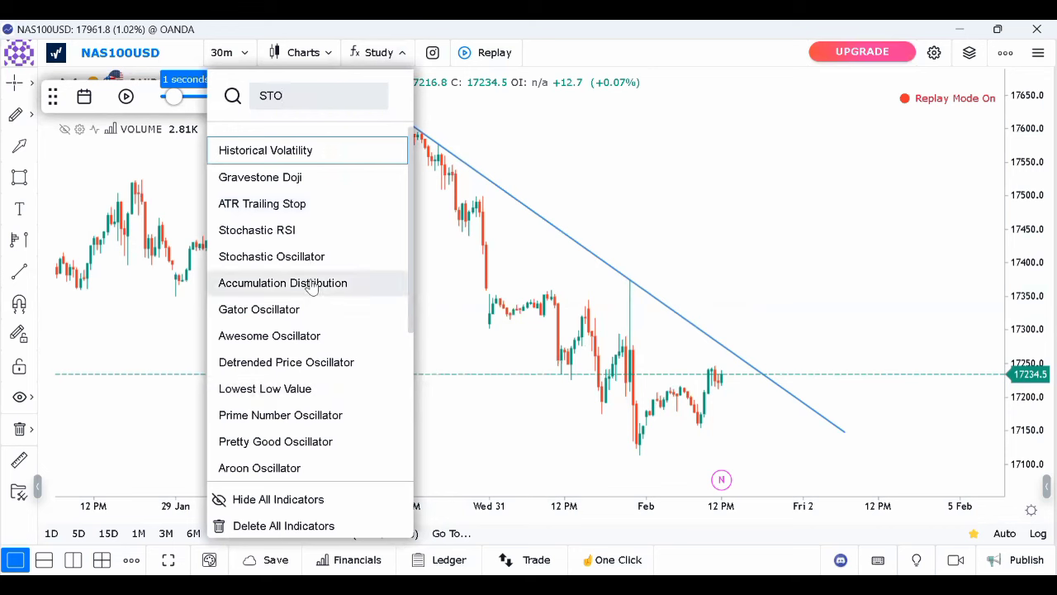
text(CH)
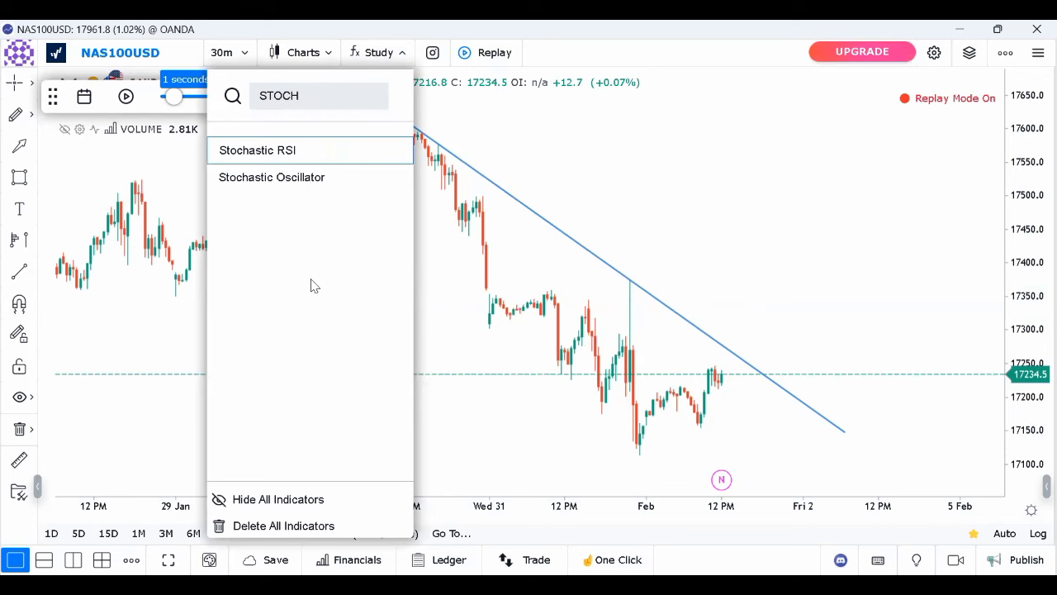
click(280, 182)
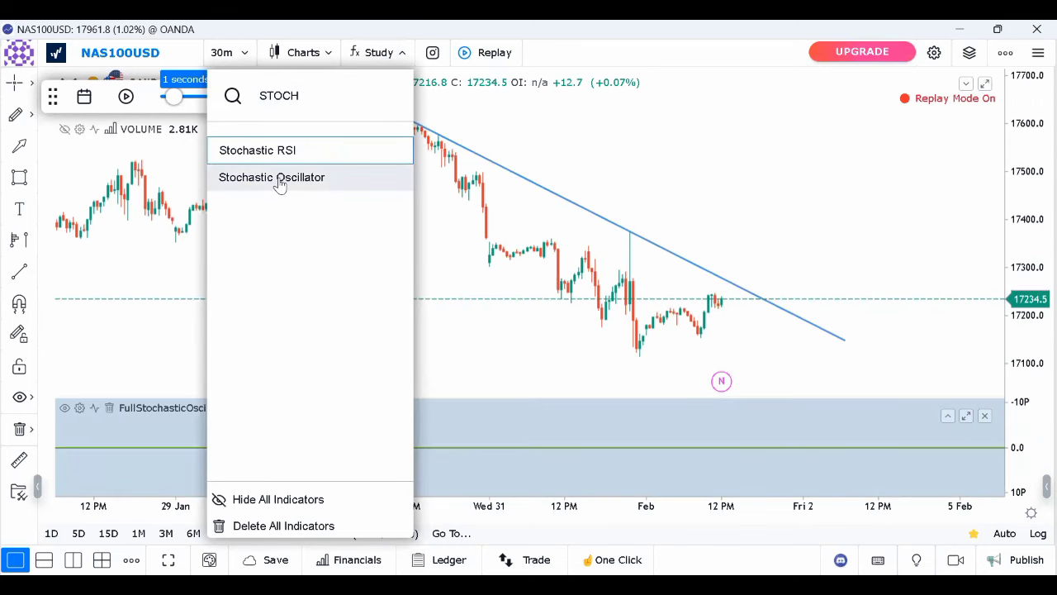
click(482, 336)
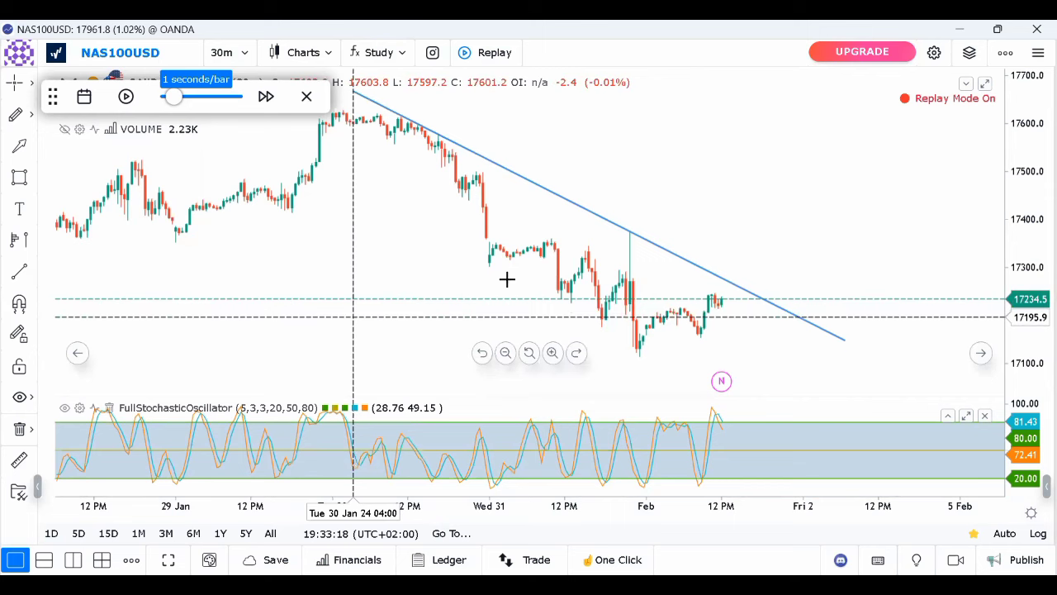
Run the replay at 0.1 seconds/bar and pause it early on Fri 2, after the breakout above the blue trend line
click(126, 97)
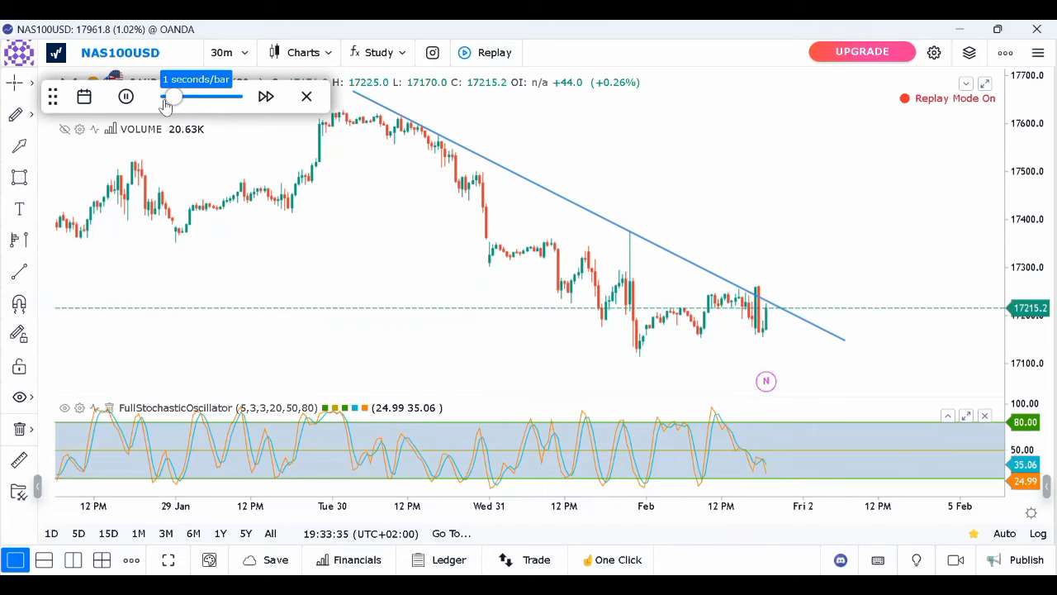
drag(163, 106, 162, 104)
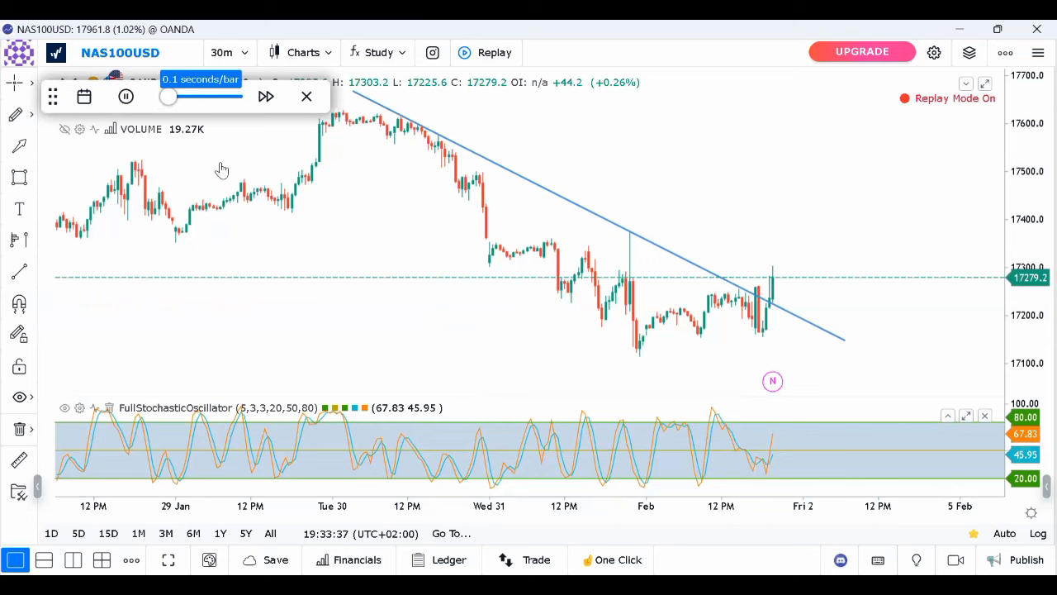
click(124, 98)
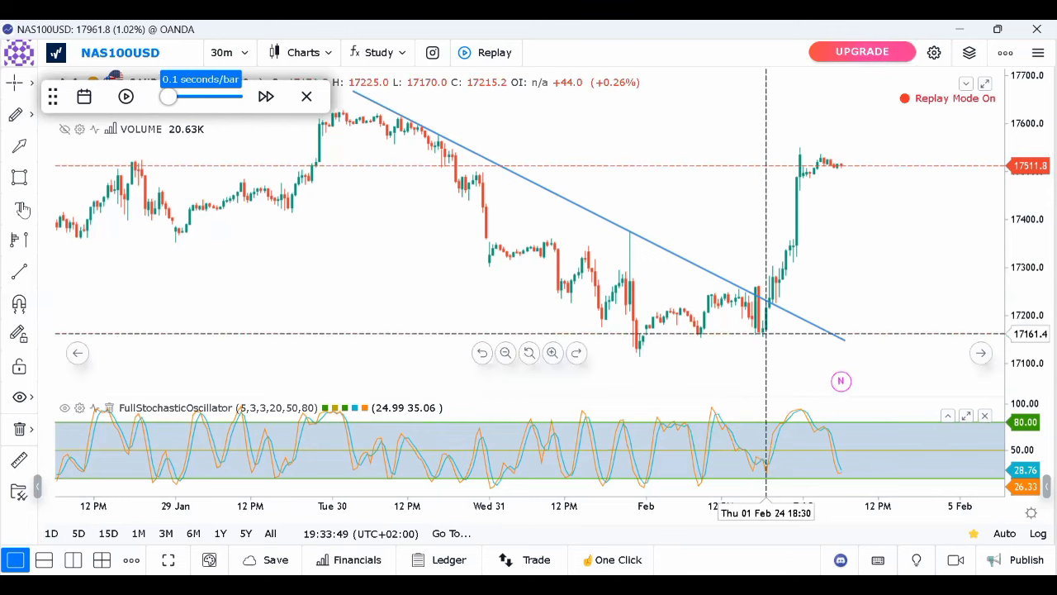
Draw a small arrow below the breakout-area low, from about 17080 at 01 Feb 15:00 up to about 17141 at 16:30
click(19, 146)
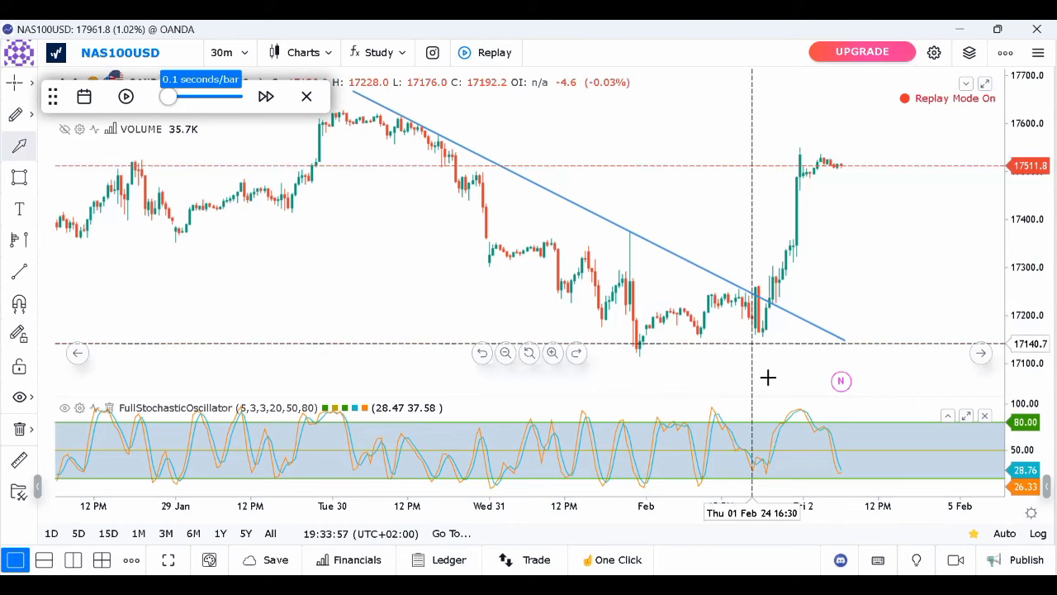
click(751, 344)
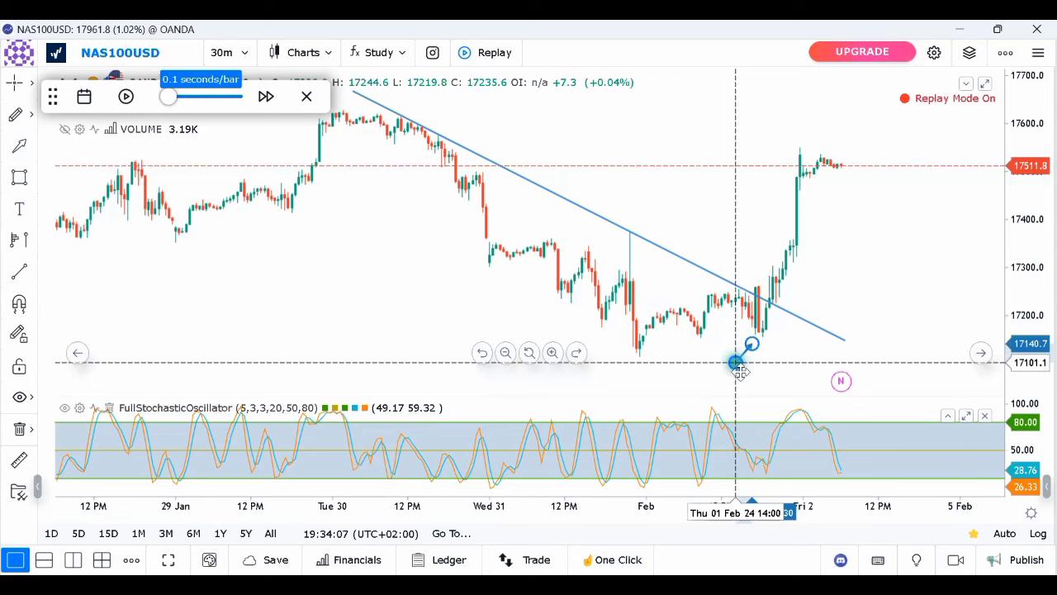
drag(739, 372, 732, 373)
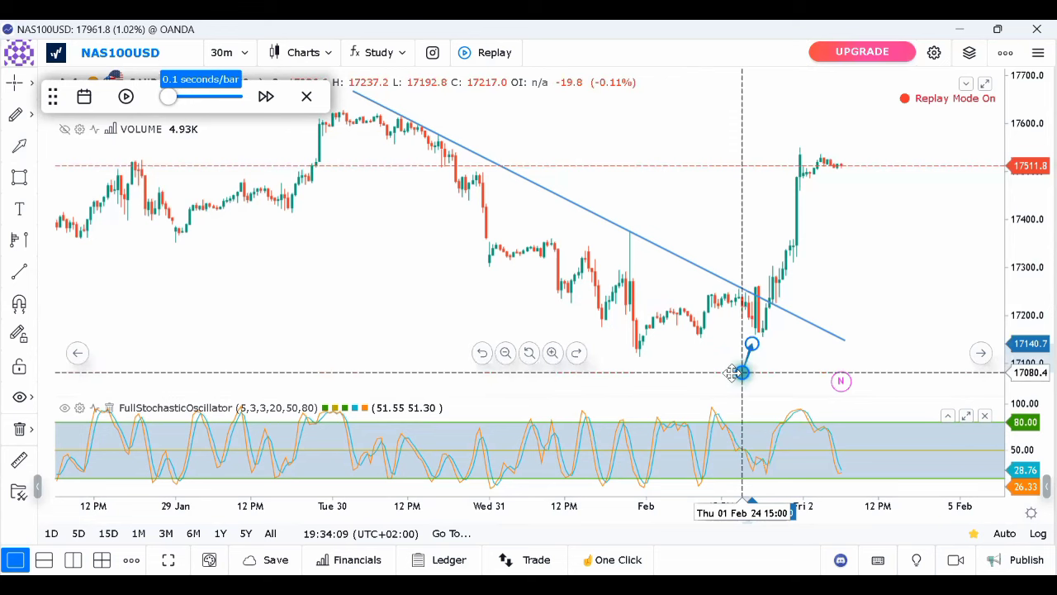
click(493, 368)
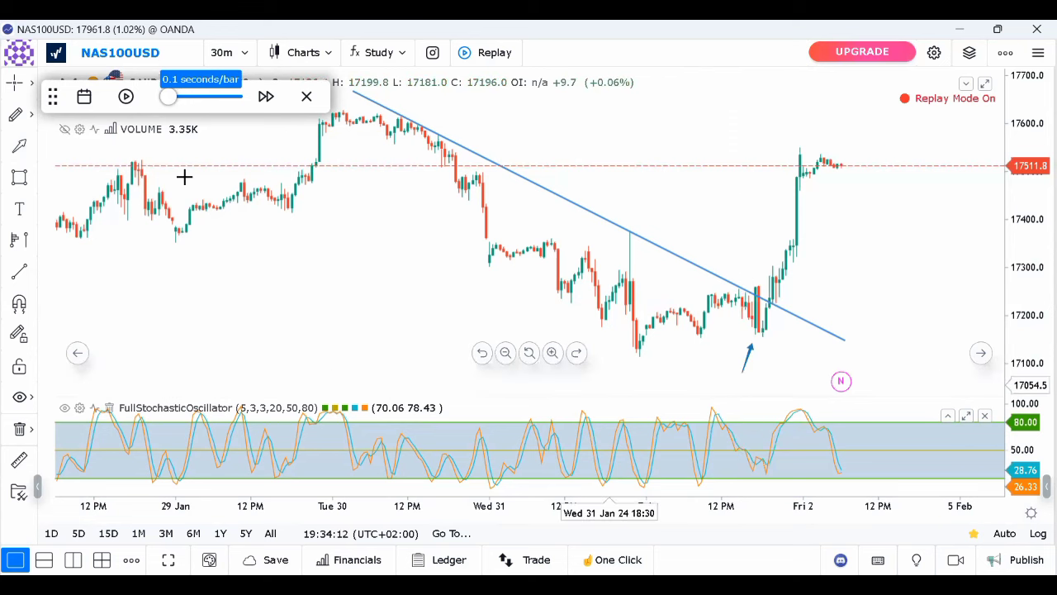
Advance the replay to just before 5 Feb and connect the price lows at 01 Feb 18:00 and 02 Feb 16:00 with a line
click(126, 97)
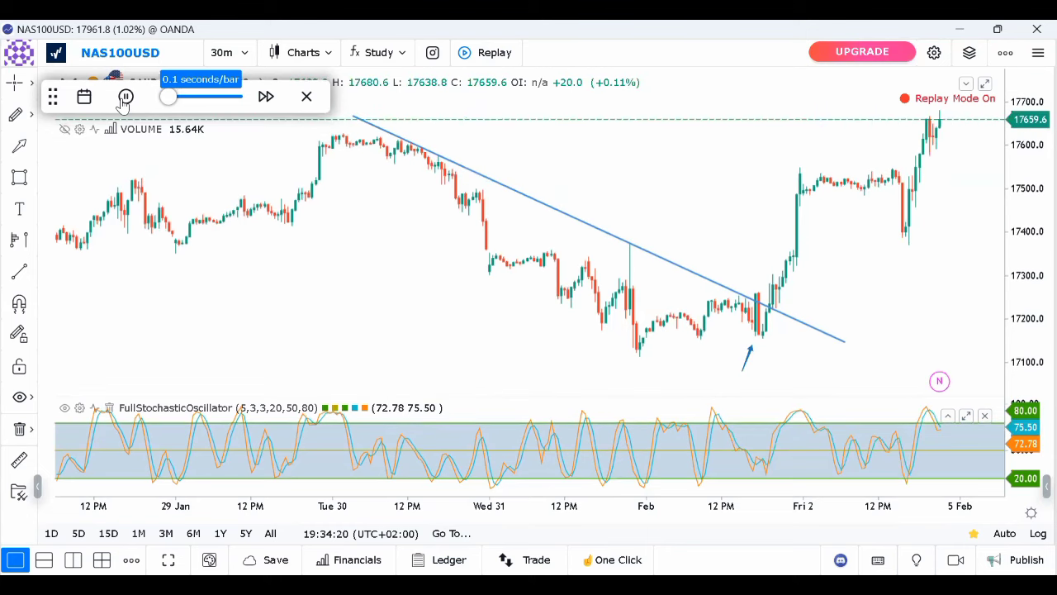
click(124, 97)
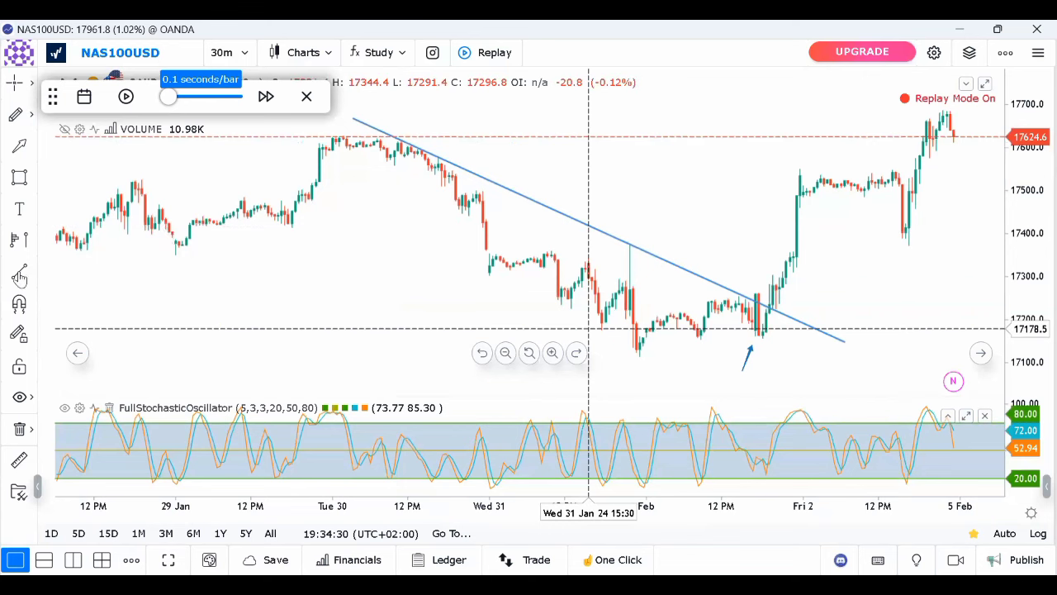
key(alt+t)
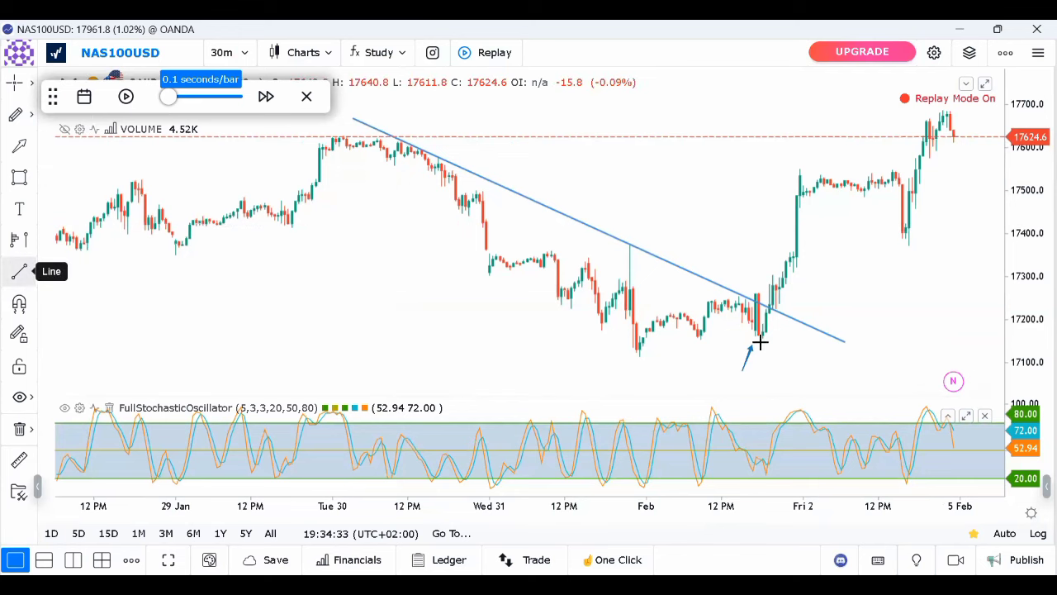
click(762, 333)
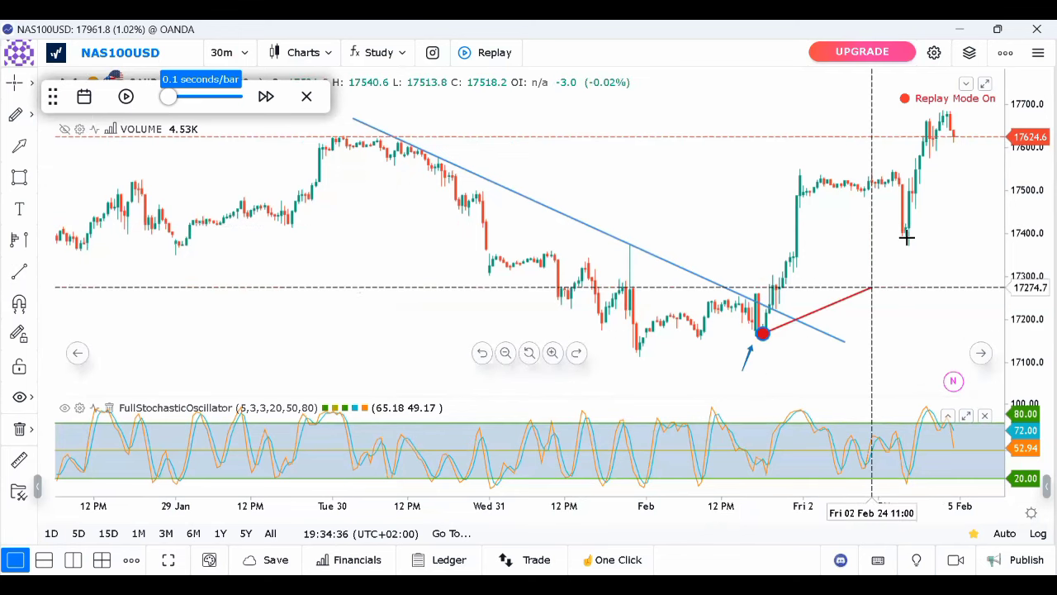
click(906, 237)
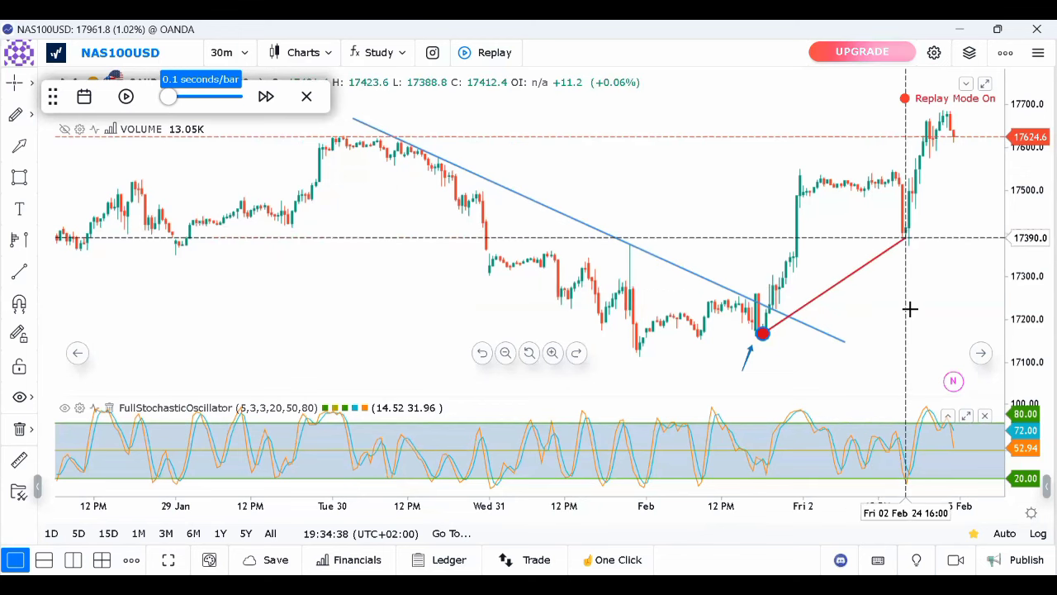
click(450, 373)
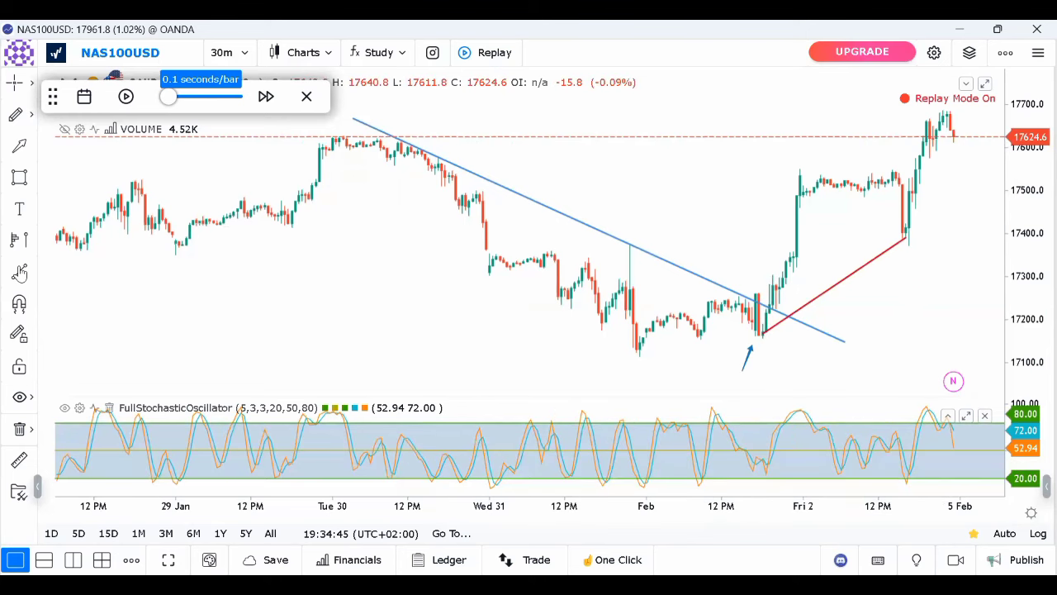
Draw a matching line under the stochastic lows, from about 27.8 at 01 Feb 18:30 to about 13.9 at 02 Feb 16:00
click(19, 272)
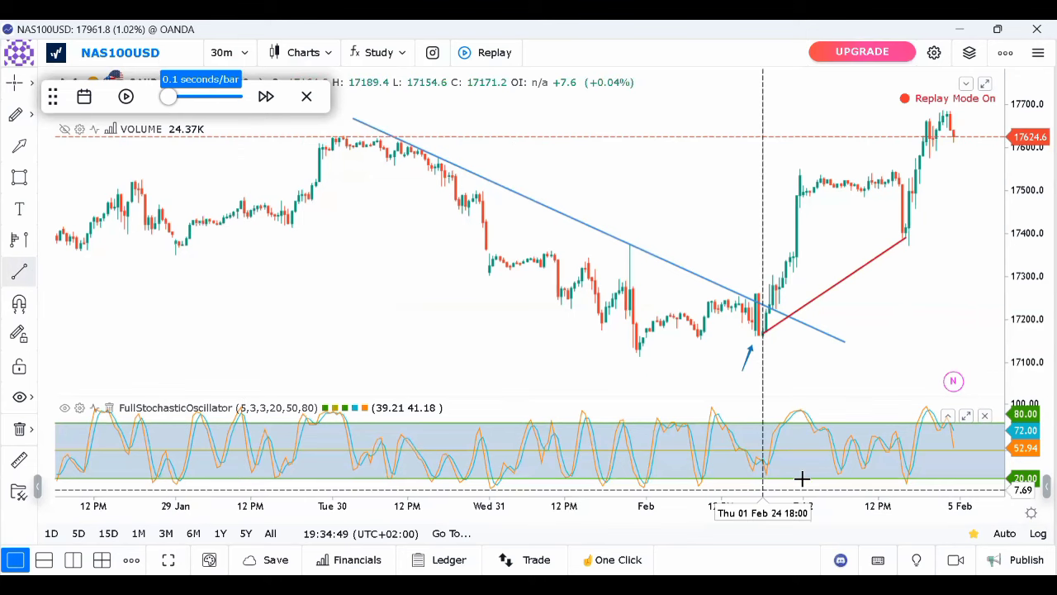
click(906, 484)
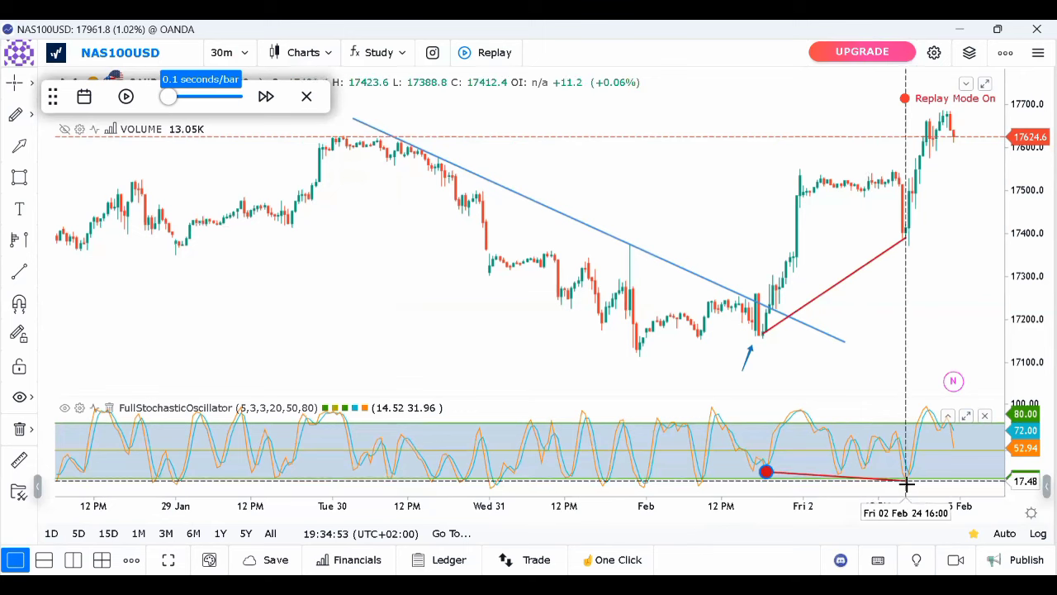
click(906, 483)
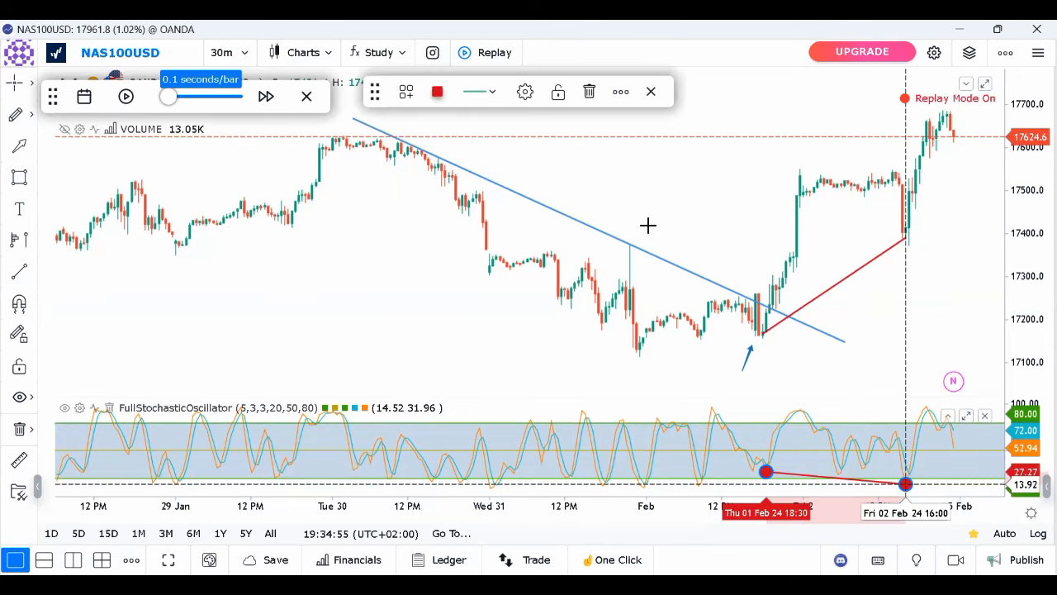
drag(667, 197, 323, 250)
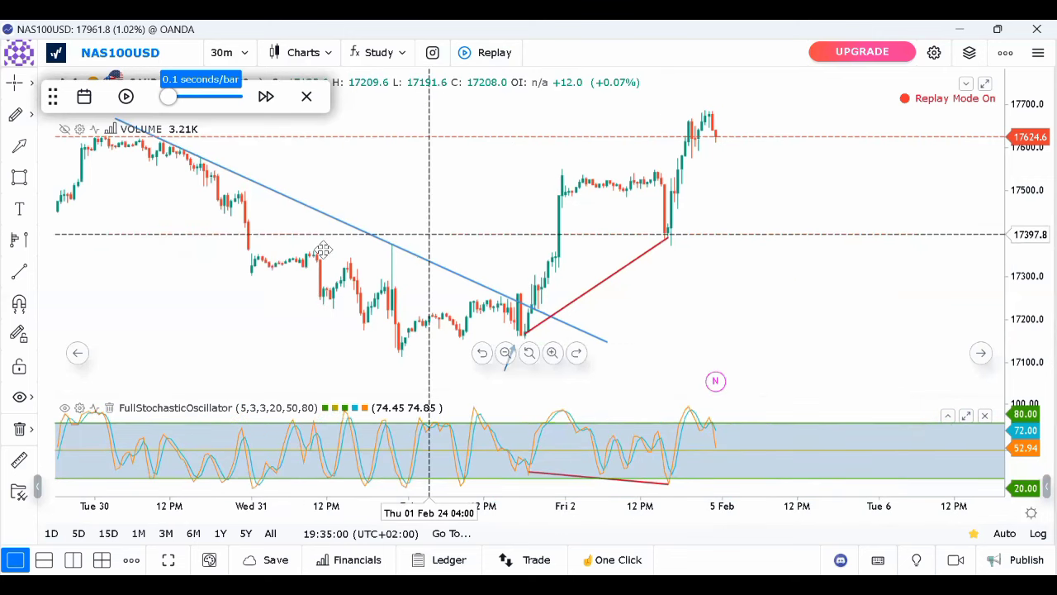
Run the replay on in two stages, pausing just before Tue 6 and again on the morning of Wed 7
scroll(110, 243, right, 3)
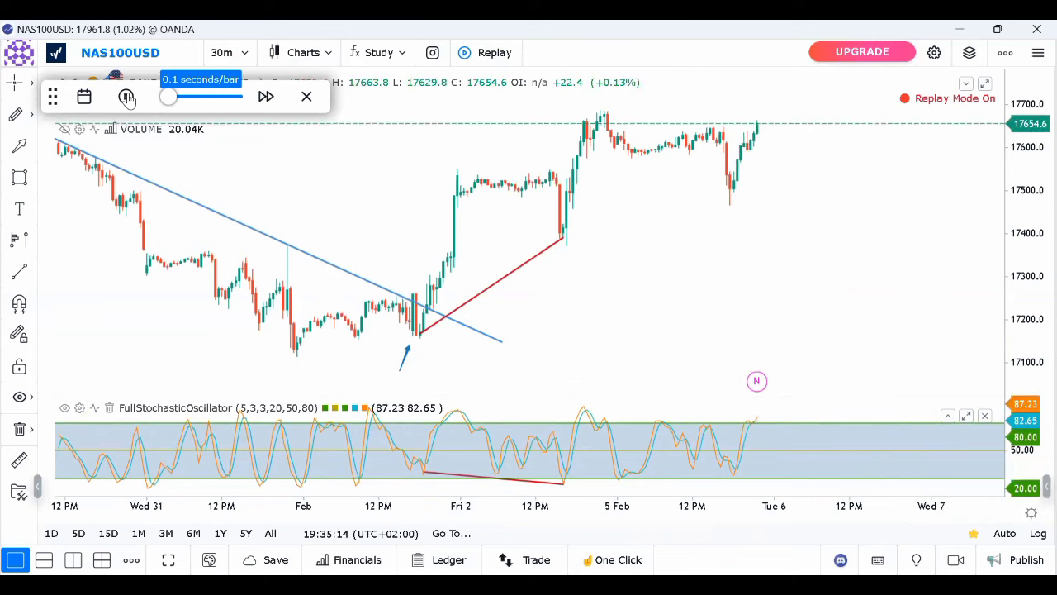
click(127, 98)
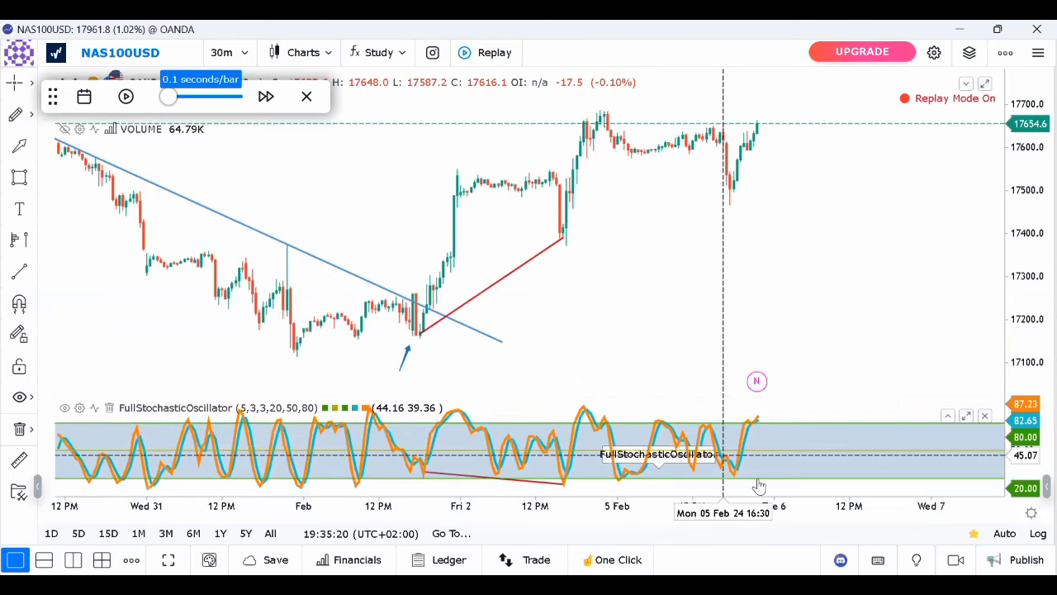
click(126, 97)
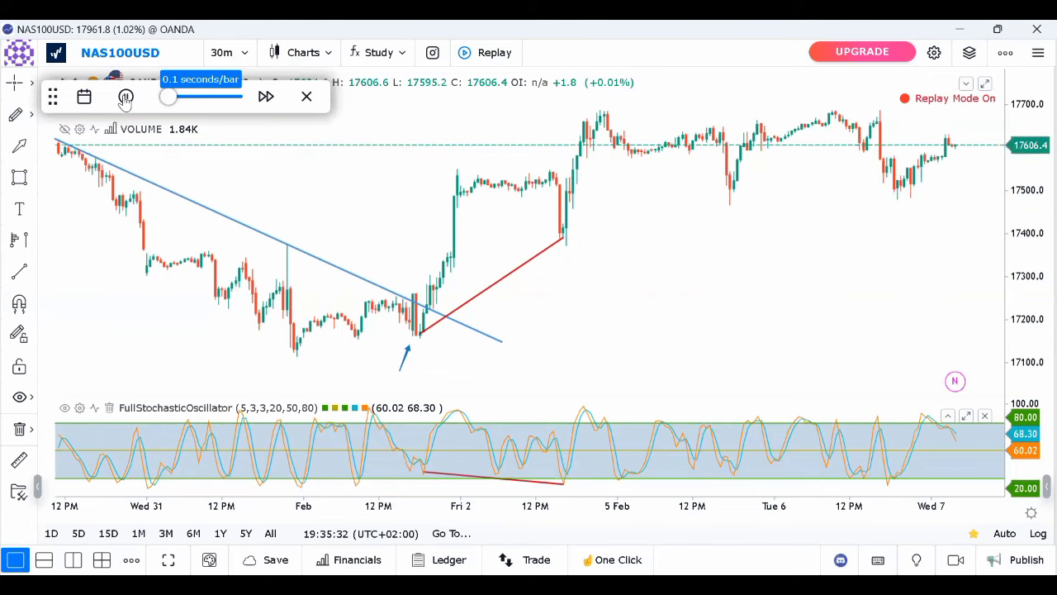
click(125, 98)
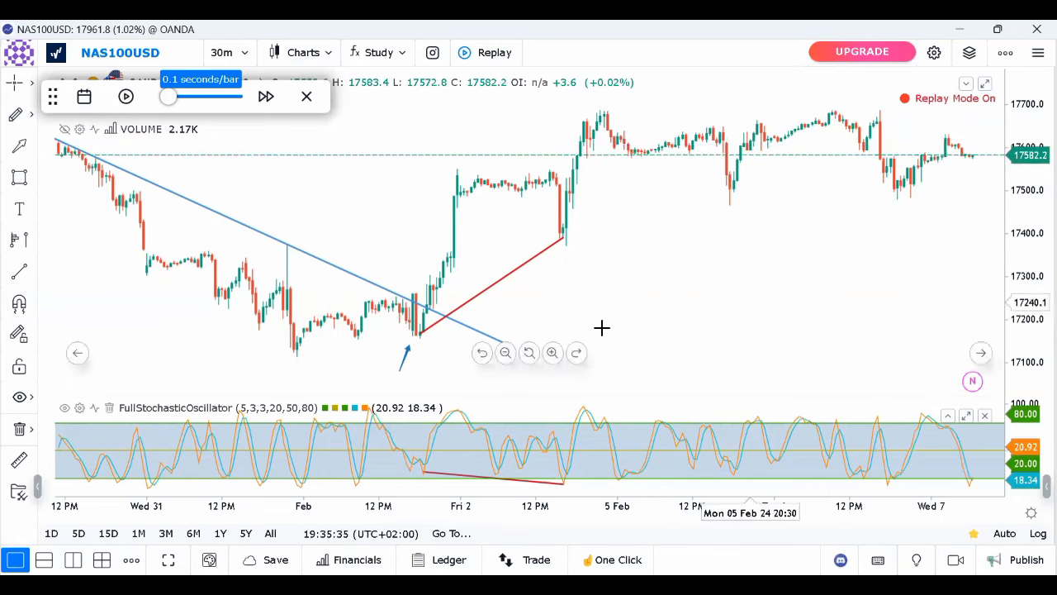
Draw a short horizontal line at about 17590 near the latest bars, from 07 Feb 05:30 to 20:30
click(23, 271)
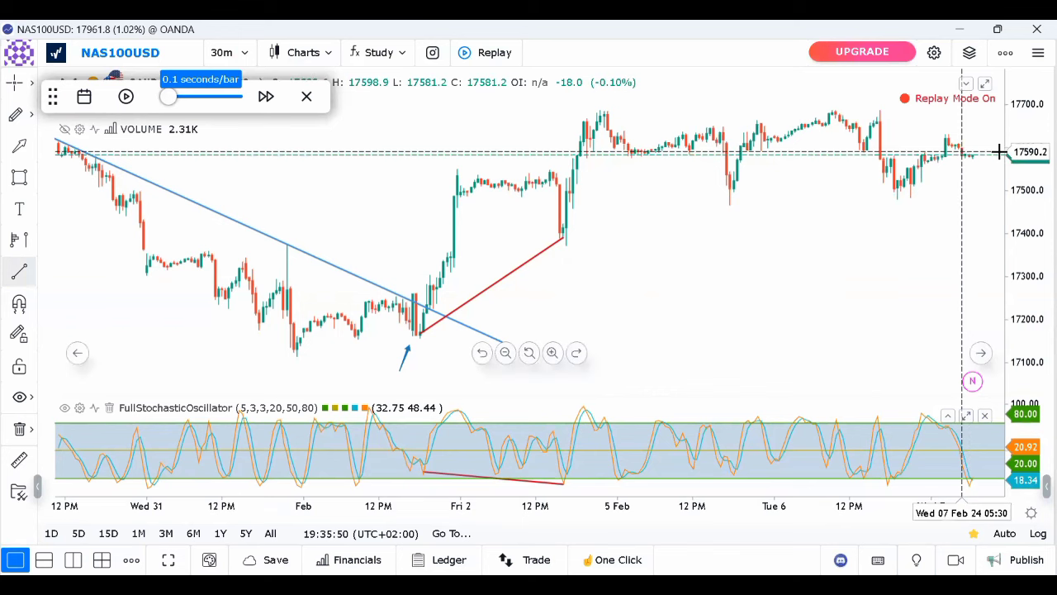
click(962, 151)
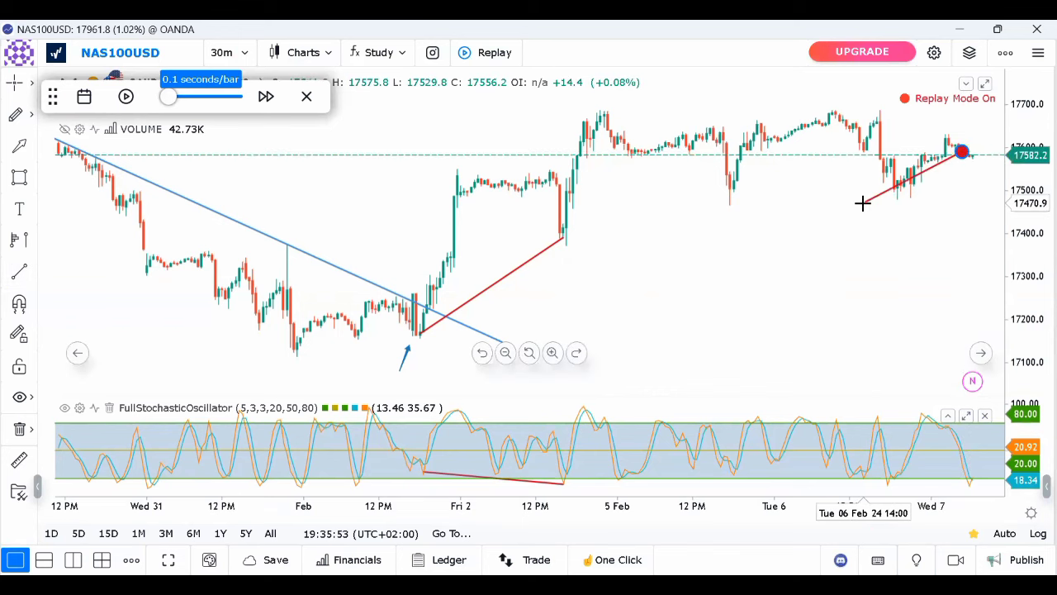
click(862, 203)
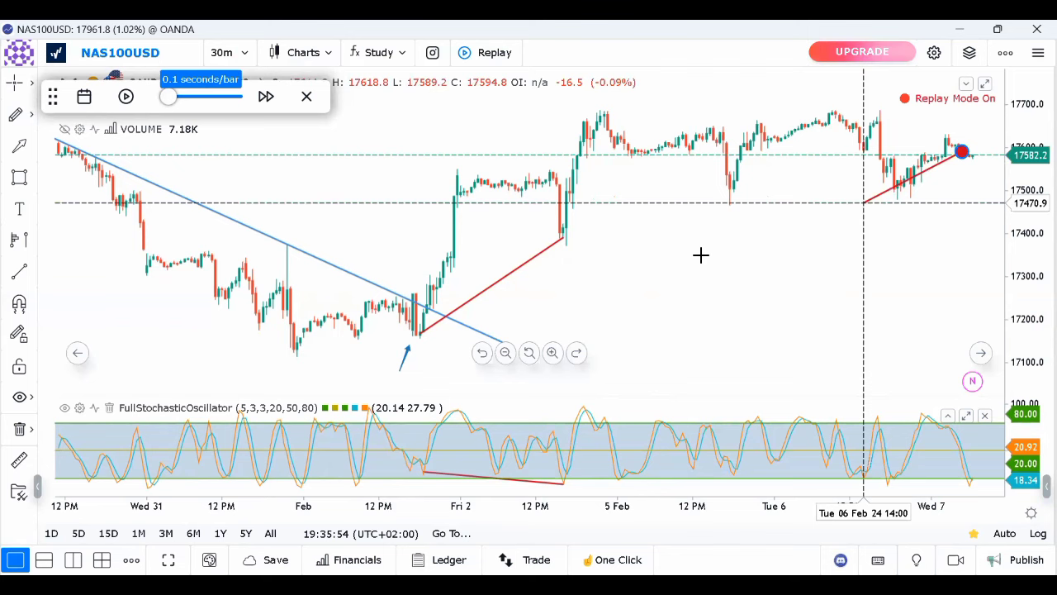
click(632, 203)
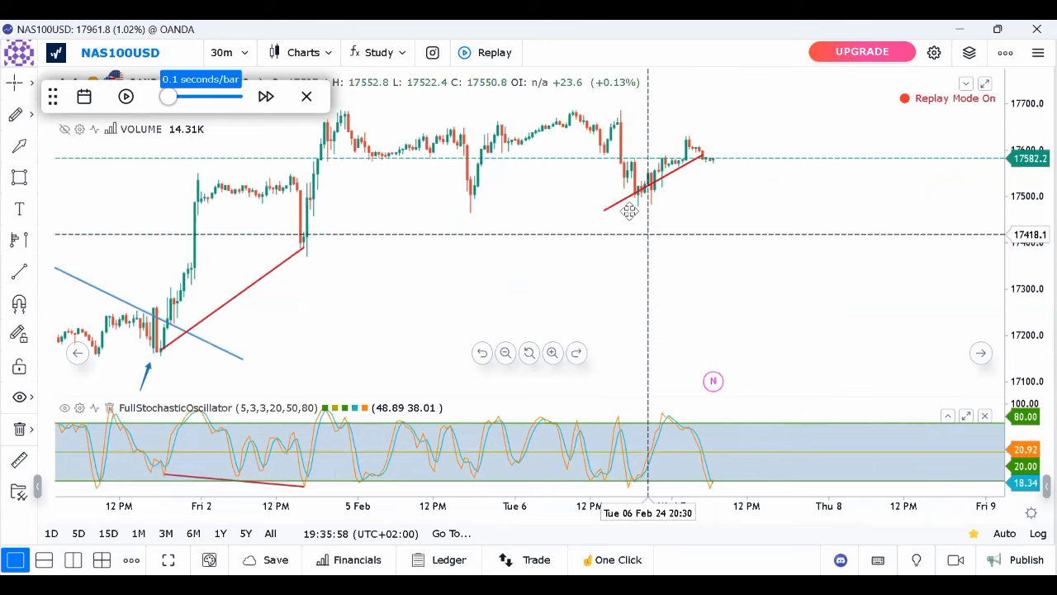
mouse_move(604, 210)
mouse_down()
mouse_move(873, 140)
mouse_move(866, 159)
mouse_move(804, 154)
mouse_up()
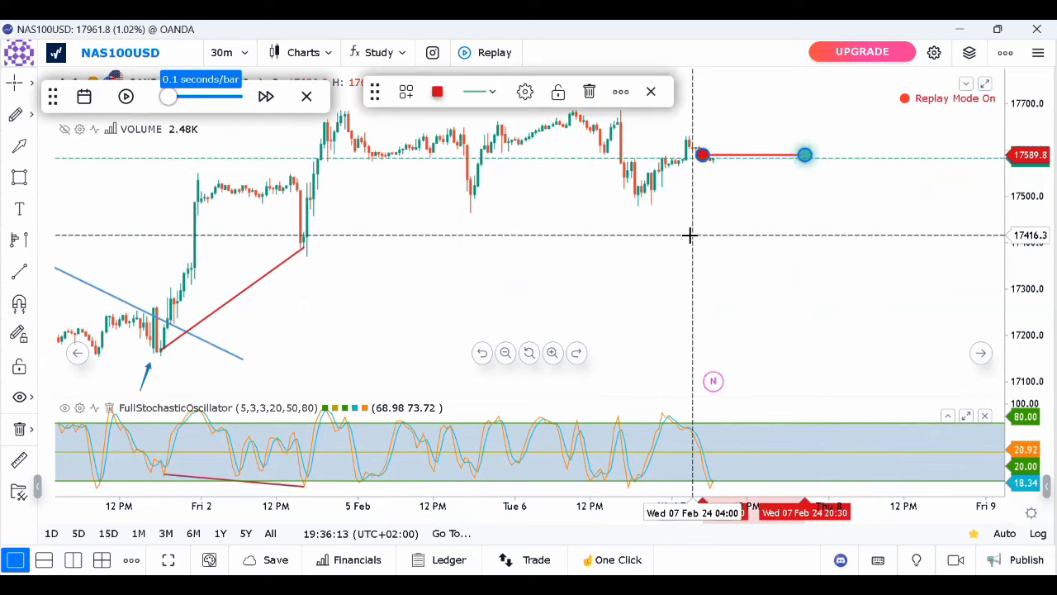
click(135, 182)
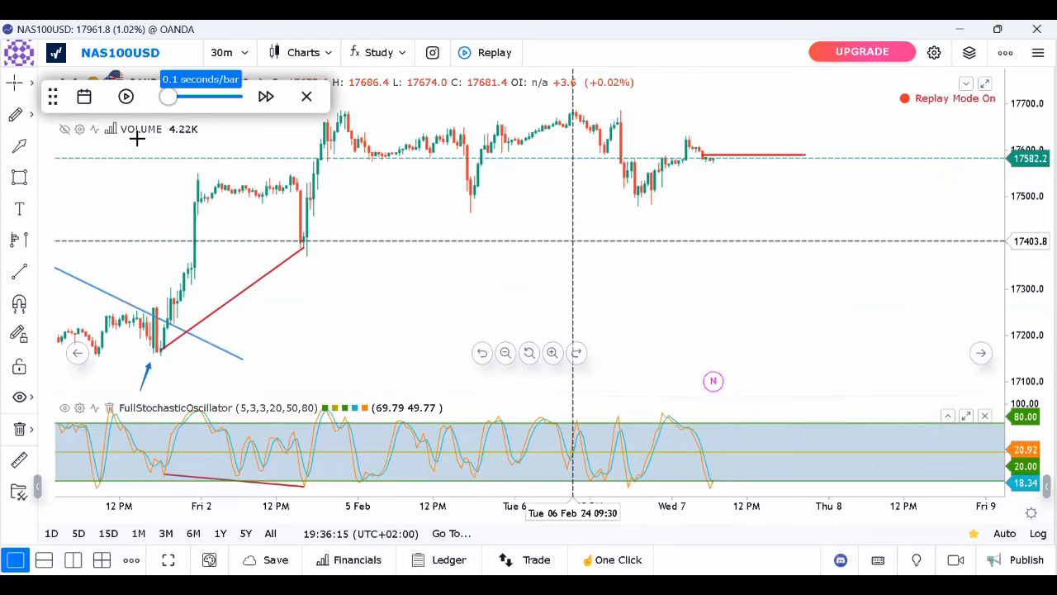
Advance the replay to just before Thu 8 and draw a short horizontal line at about 17505, from 02 Feb 16:30 to 05 Feb 05:00
click(125, 97)
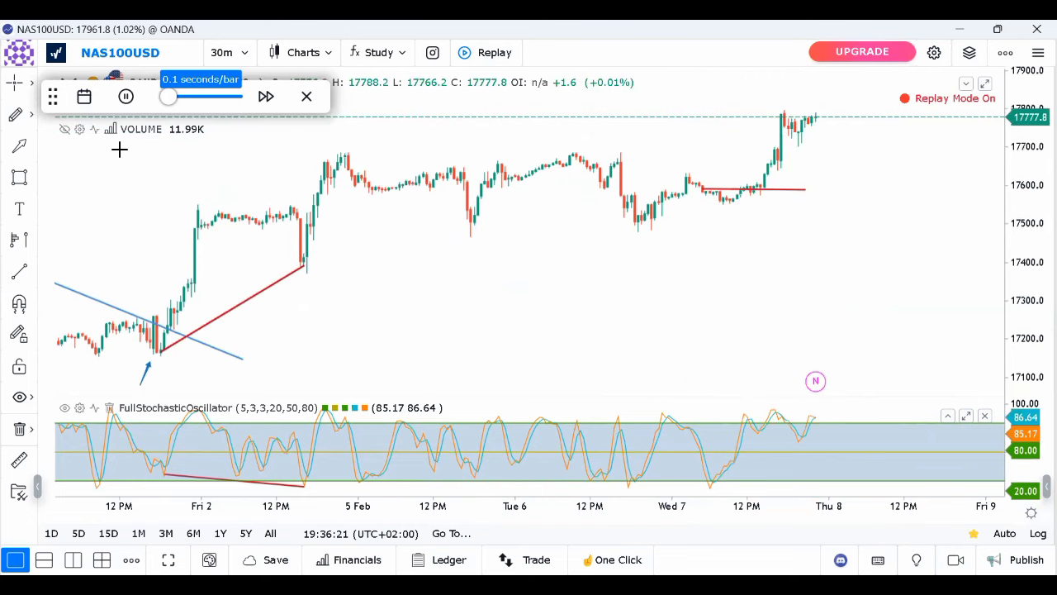
click(125, 96)
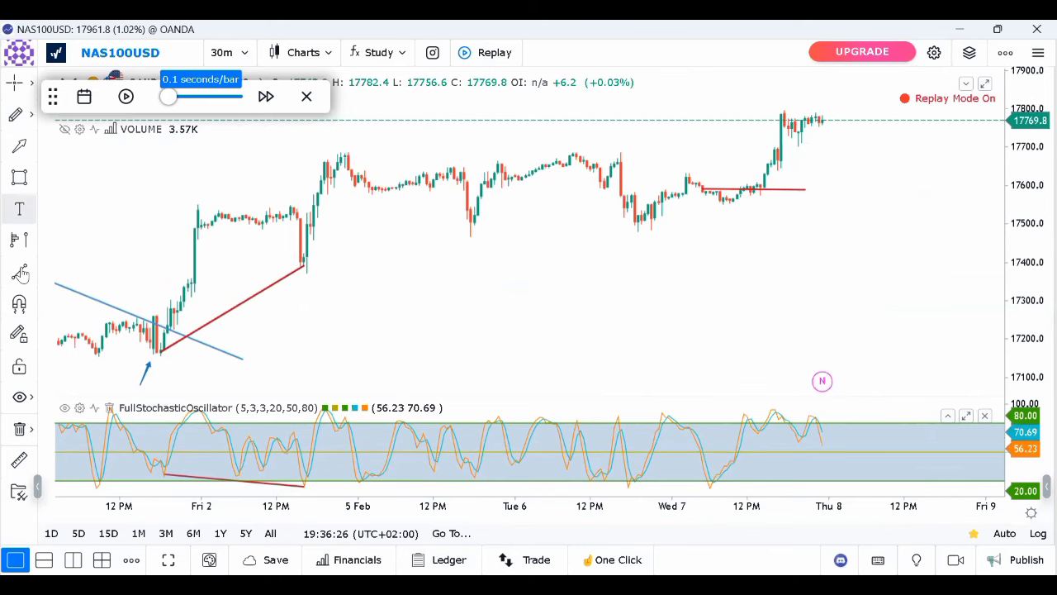
click(21, 273)
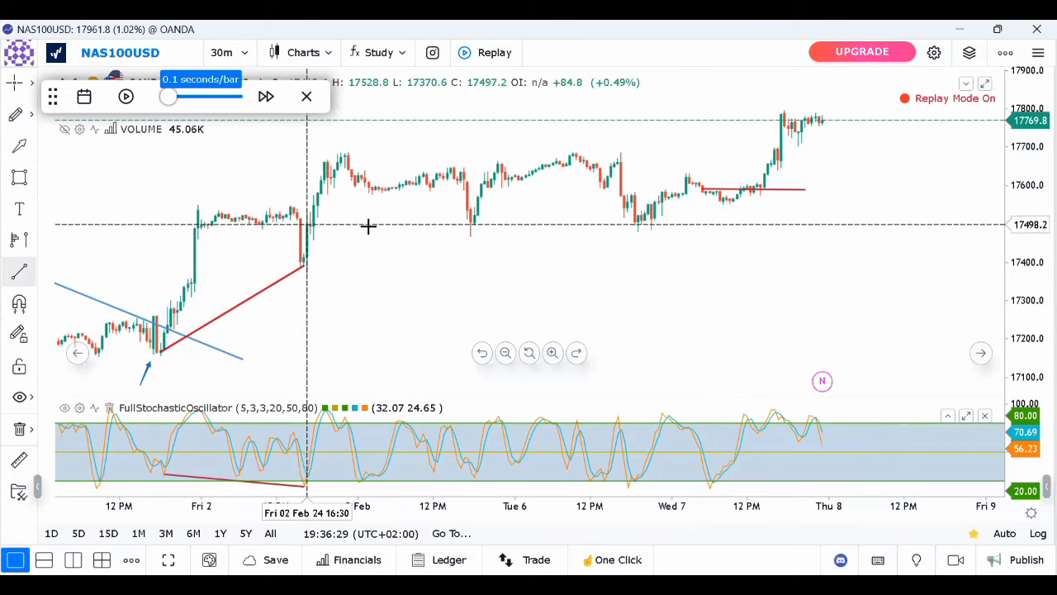
click(306, 221)
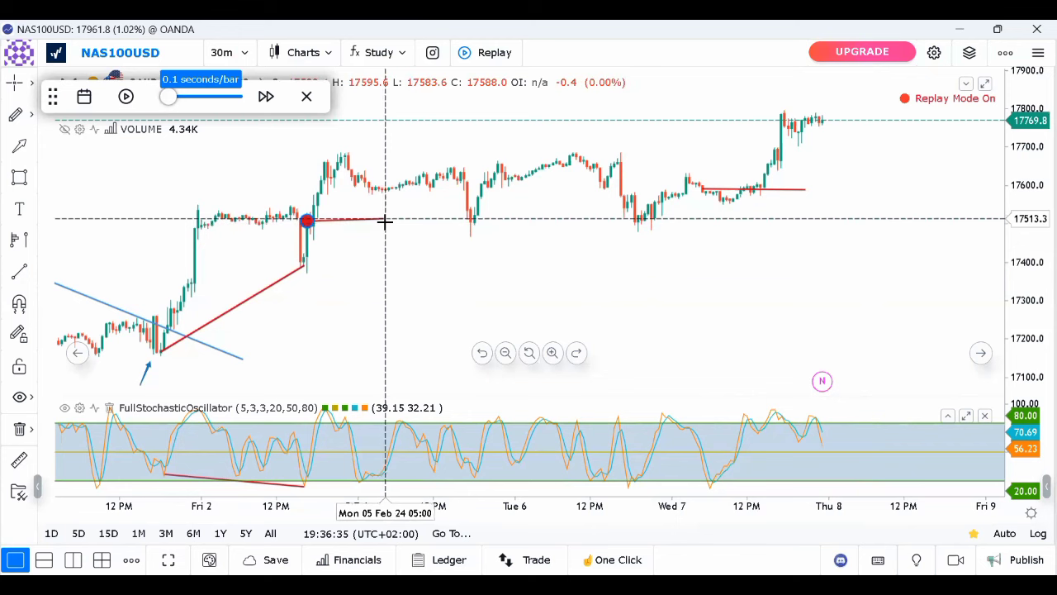
click(385, 222)
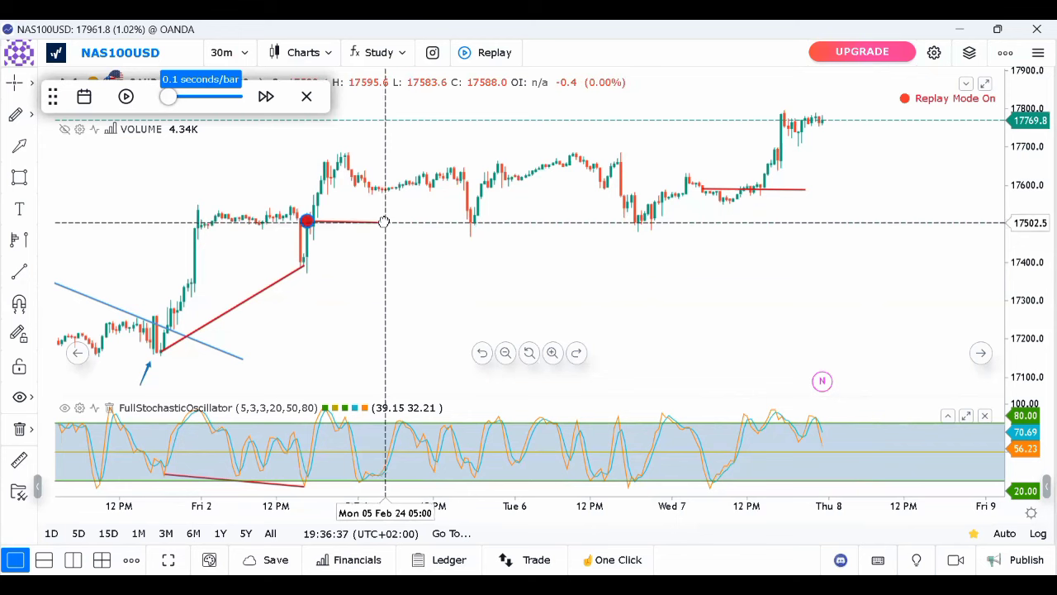
double_click(315, 289)
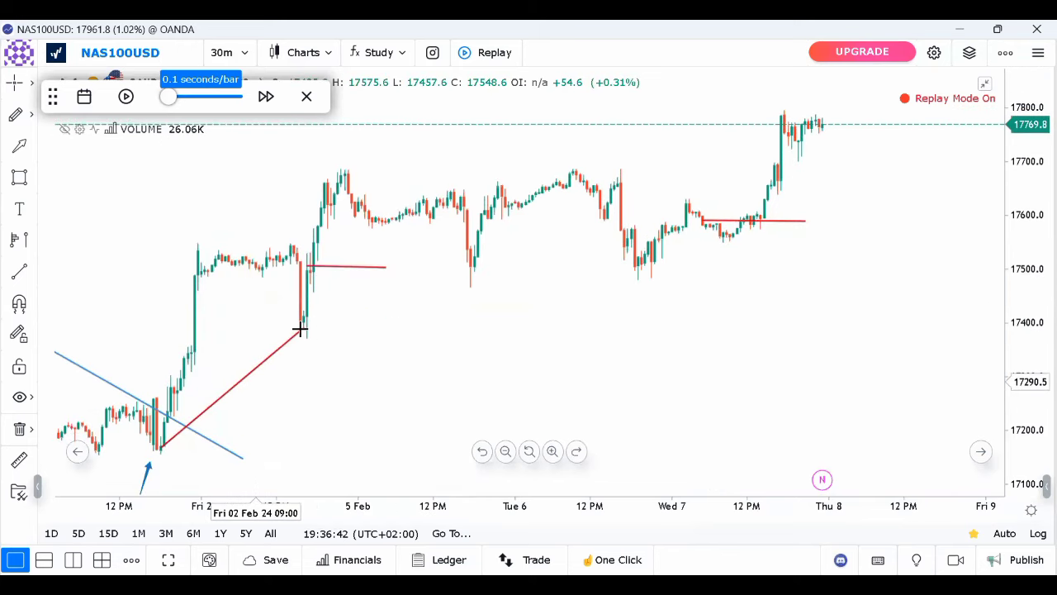
Move the 7 Feb horizontal line up to about 17635, starting at about 14:30 below the price surge
click(302, 327)
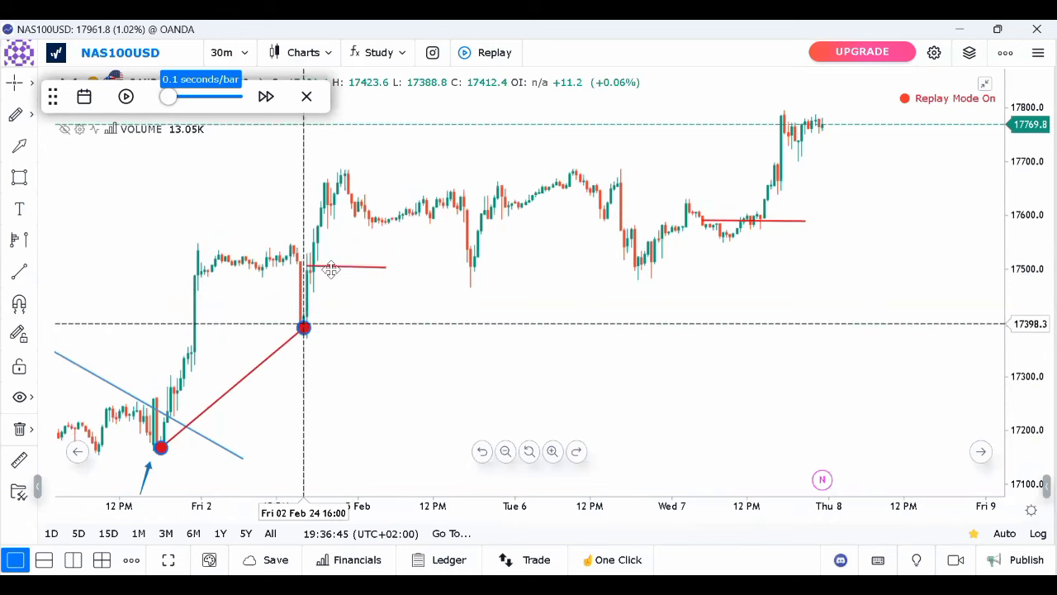
click(354, 266)
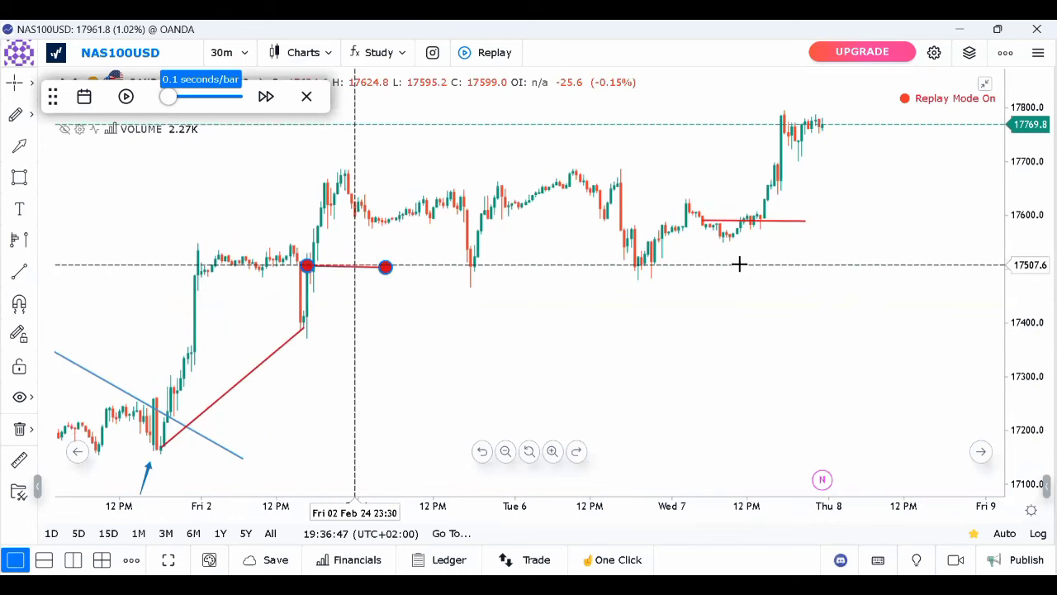
click(740, 231)
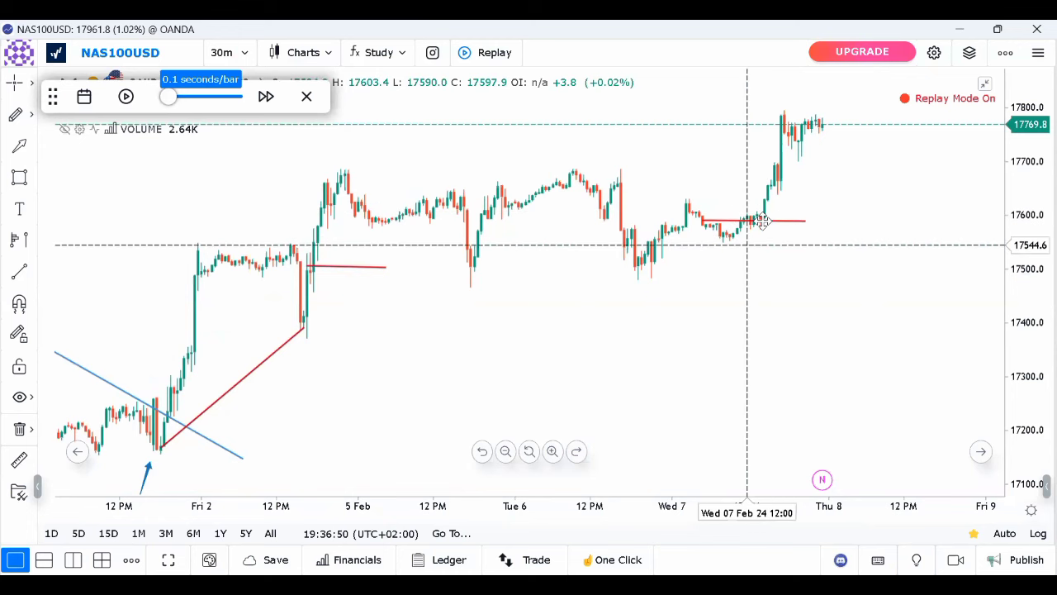
click(796, 221)
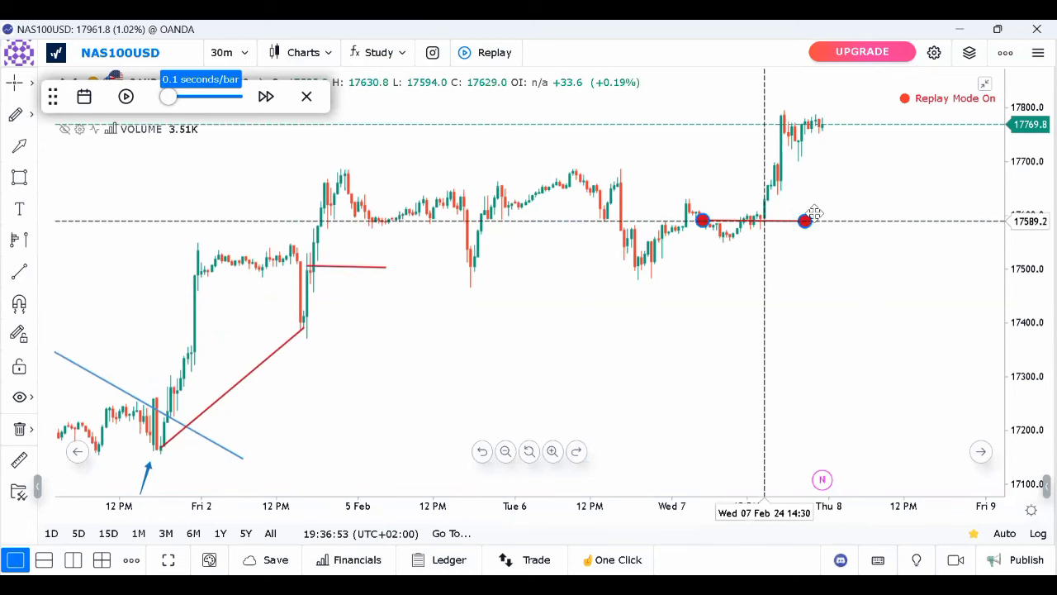
drag(818, 204, 827, 198)
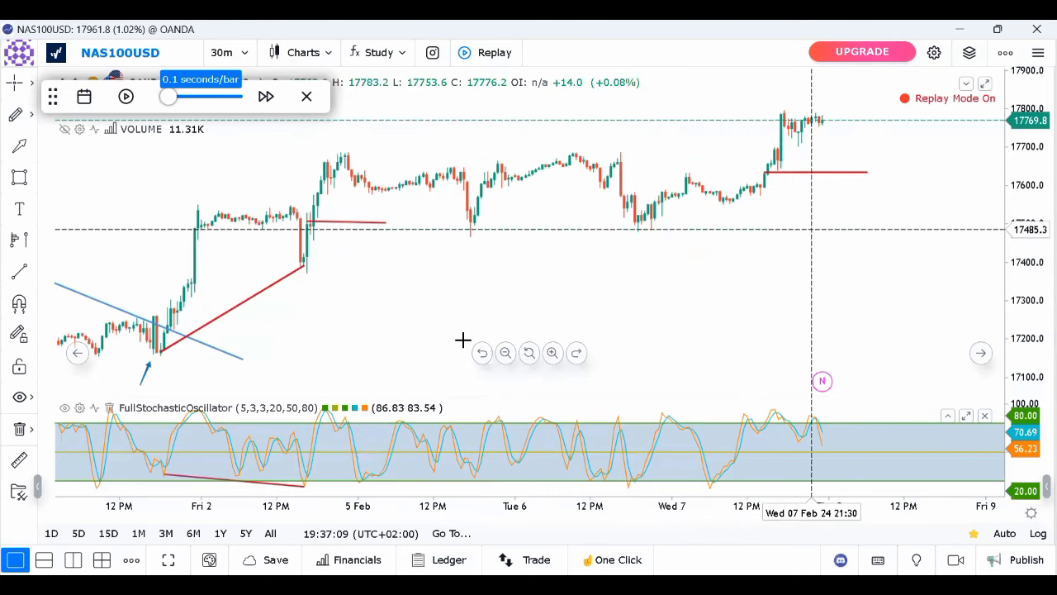
Run the replay through Thu 8 and Fri 9 until the last bar at the end of 9 Feb
click(125, 98)
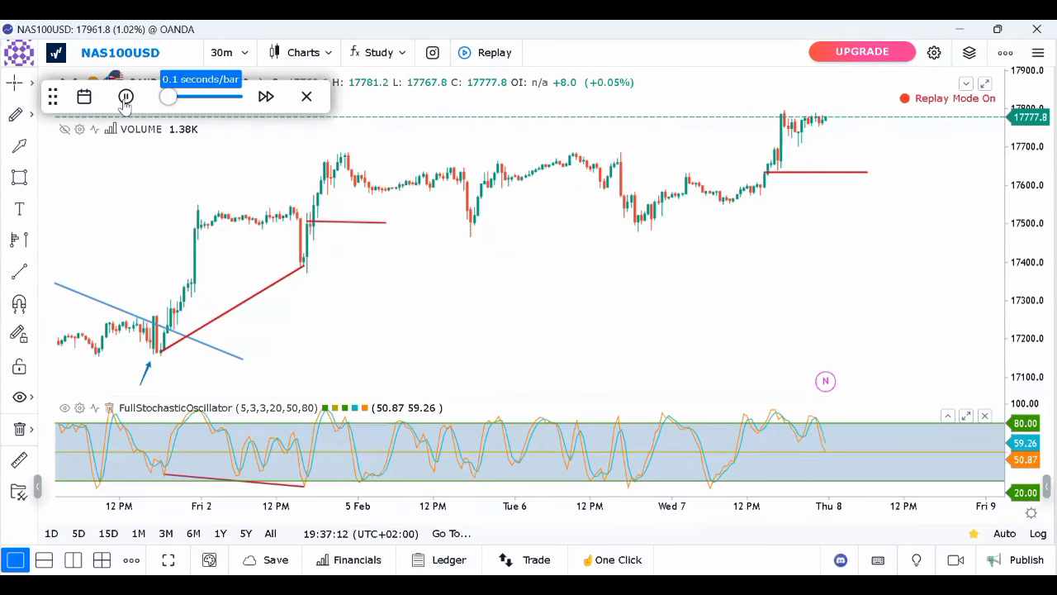
click(124, 99)
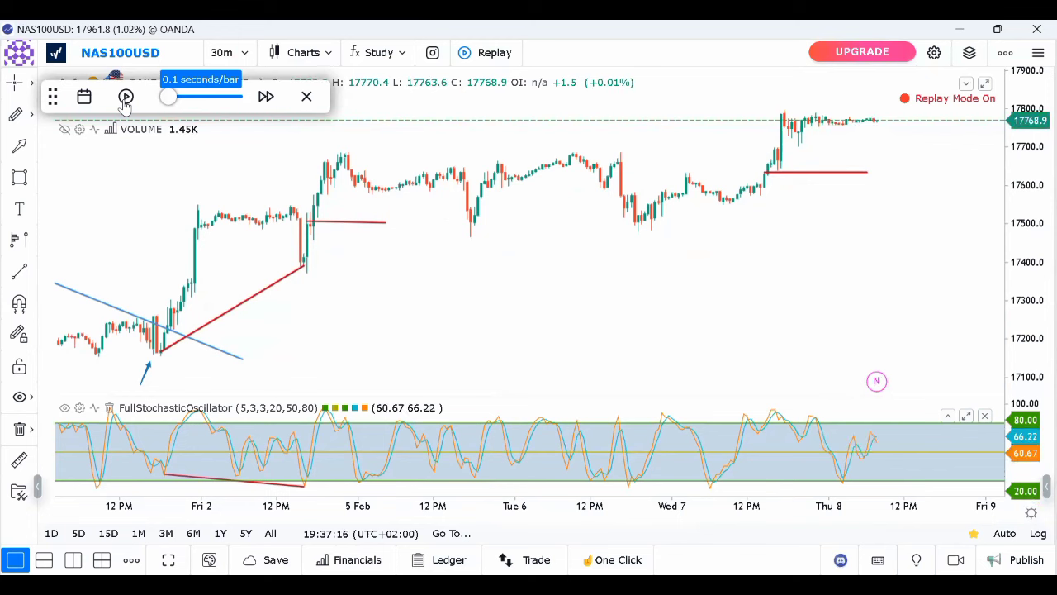
click(124, 98)
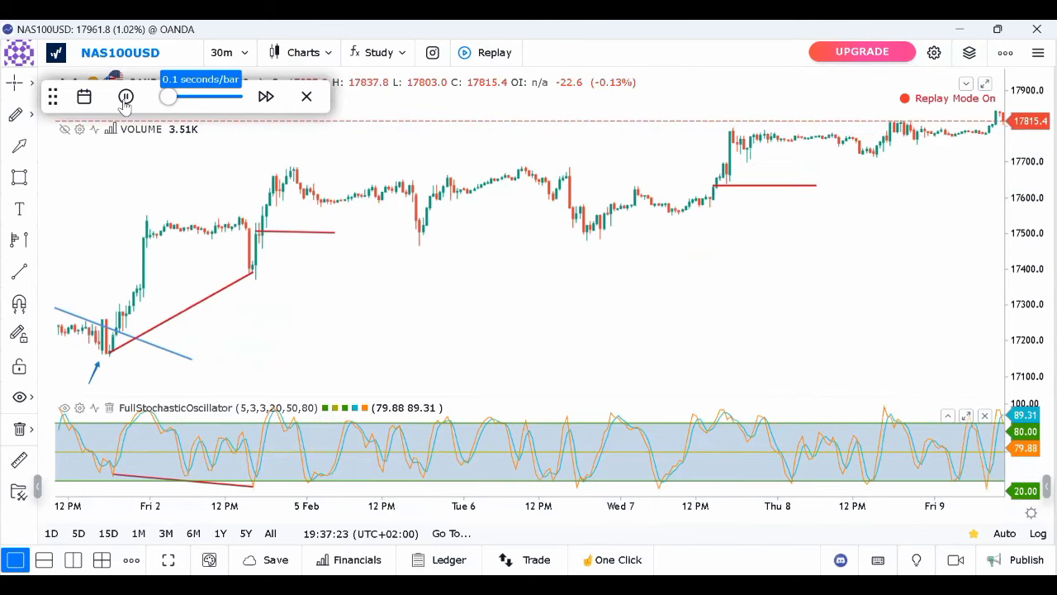
click(125, 98)
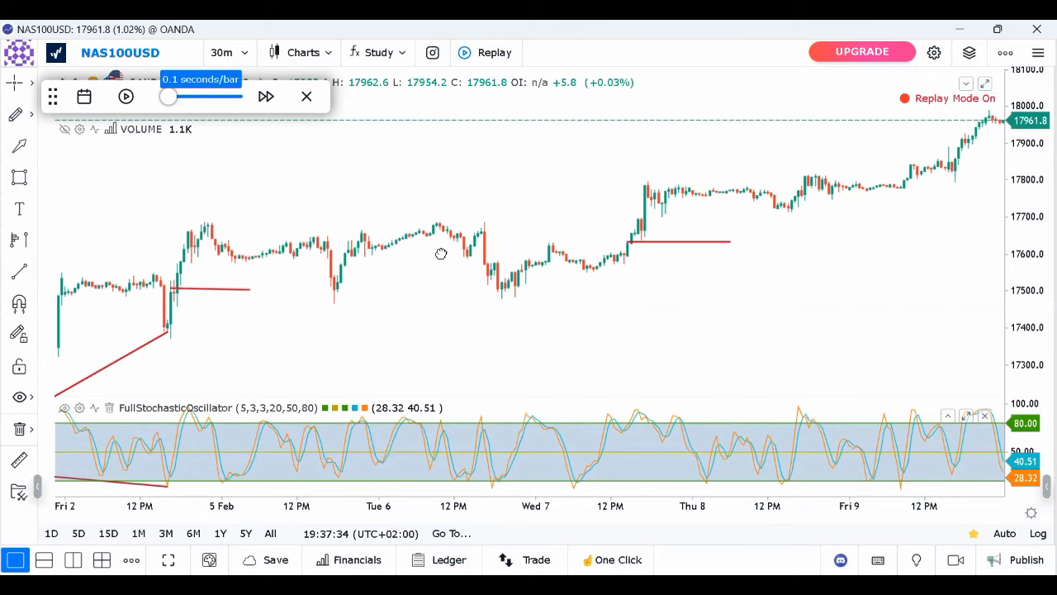
Exit the replay and draw a rising trend line under the lows, from about 17369 at 02 Feb 16:00 to about 17642 at 10 Feb 01:30
drag(441, 253, 576, 254)
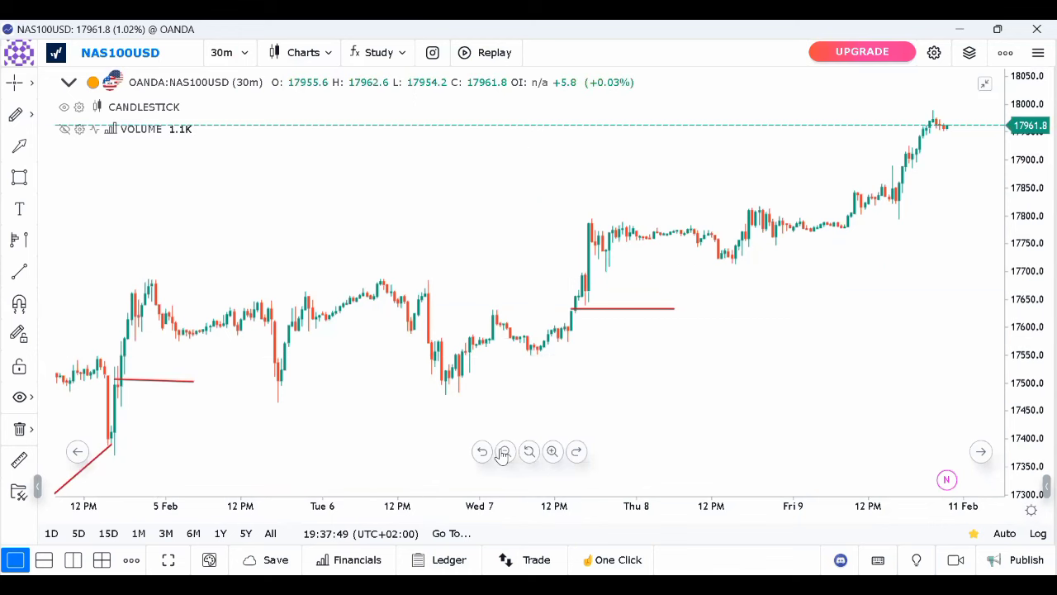
drag(310, 422, 392, 366)
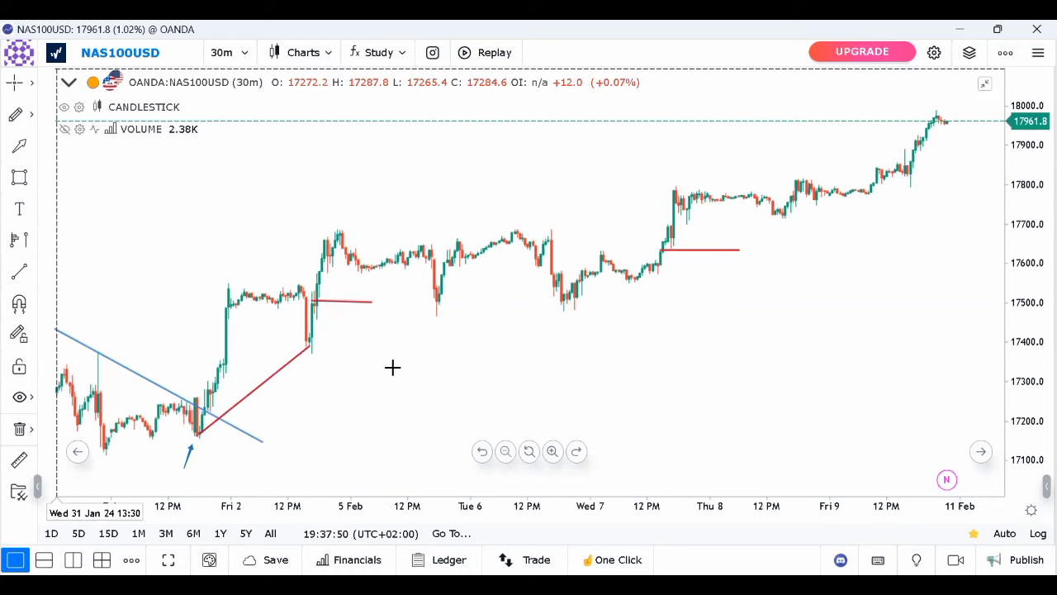
scroll(393, 366, down, 1)
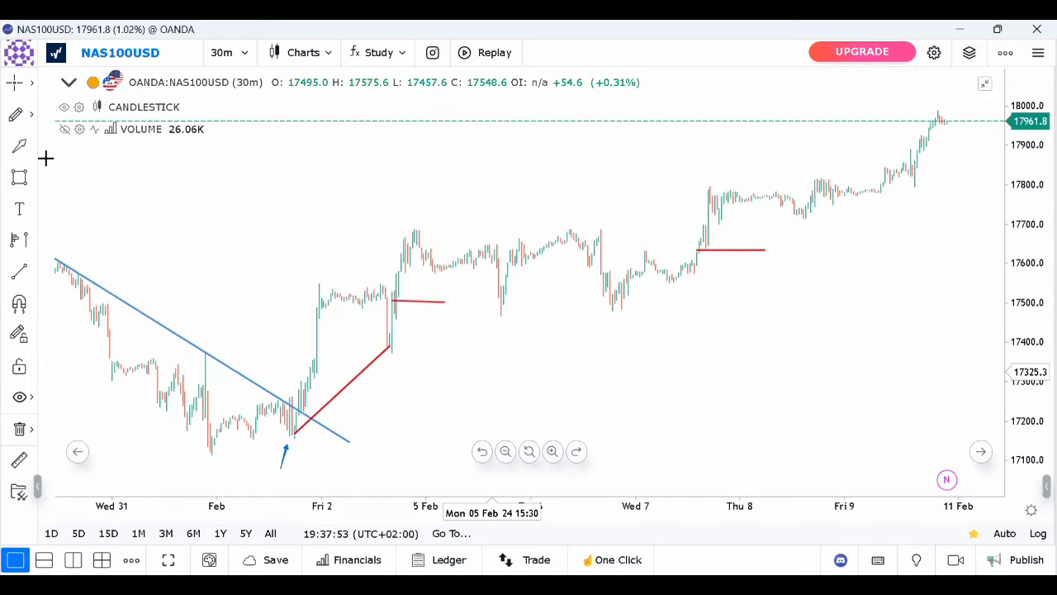
click(19, 271)
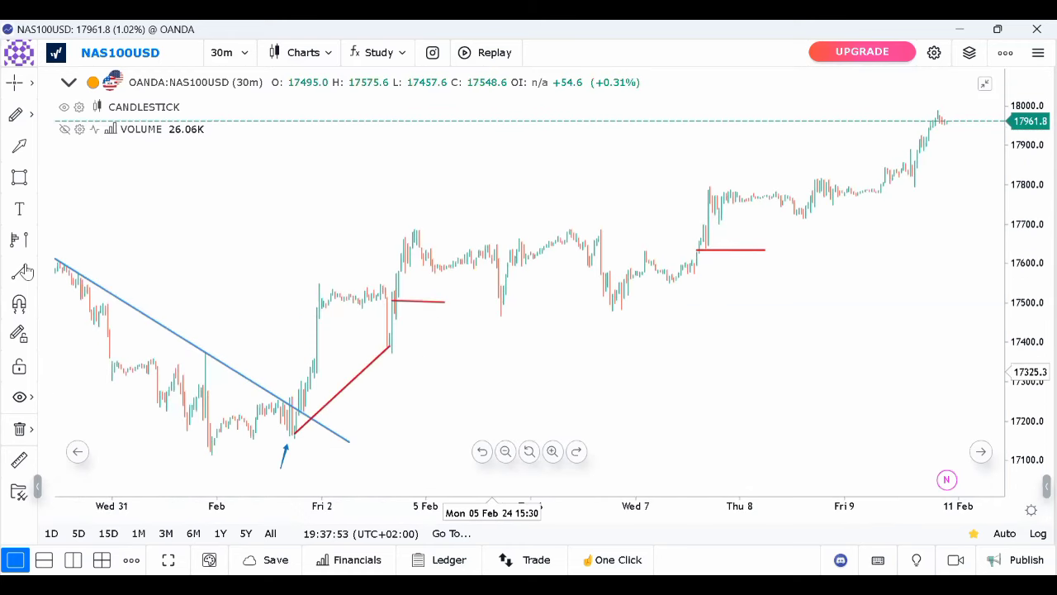
click(389, 353)
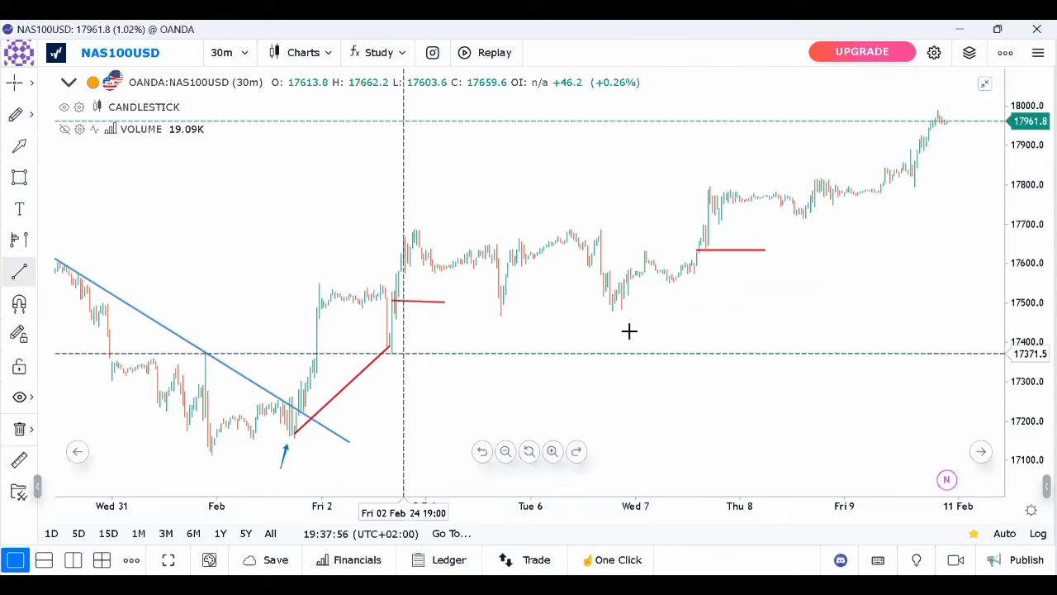
click(906, 228)
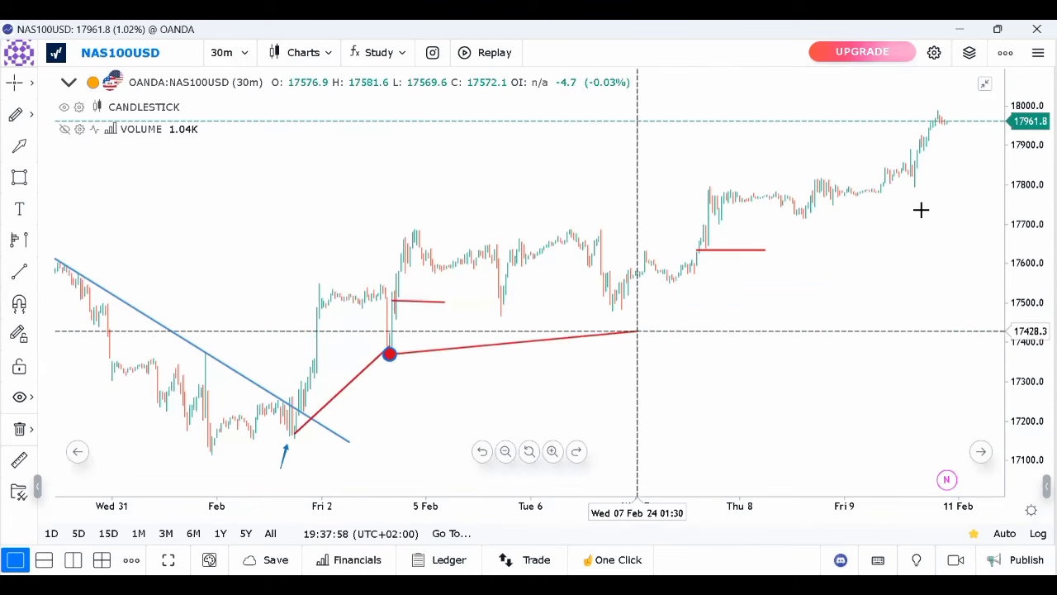
click(955, 246)
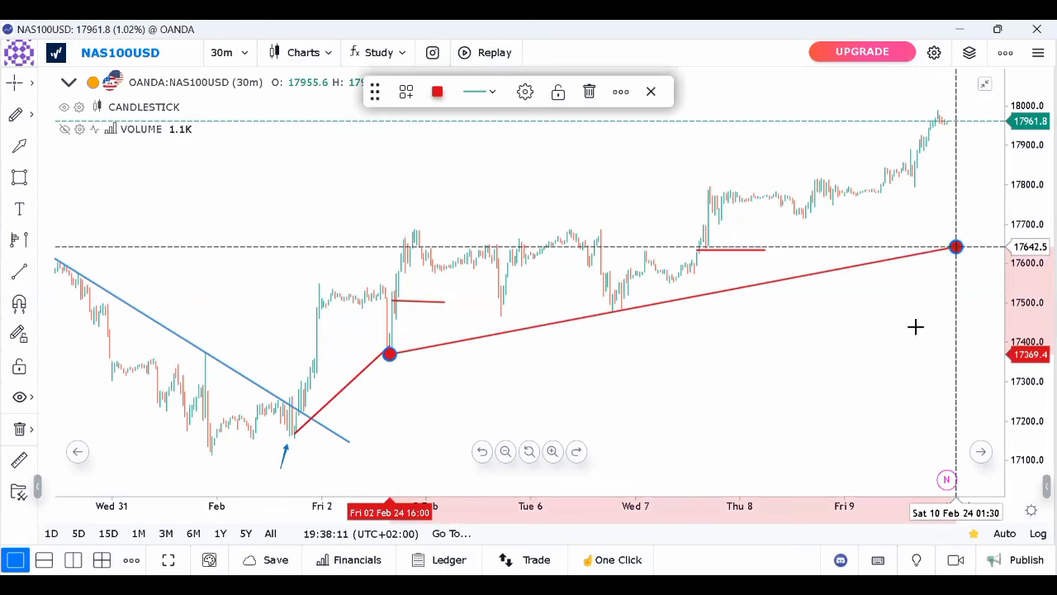
click(922, 183)
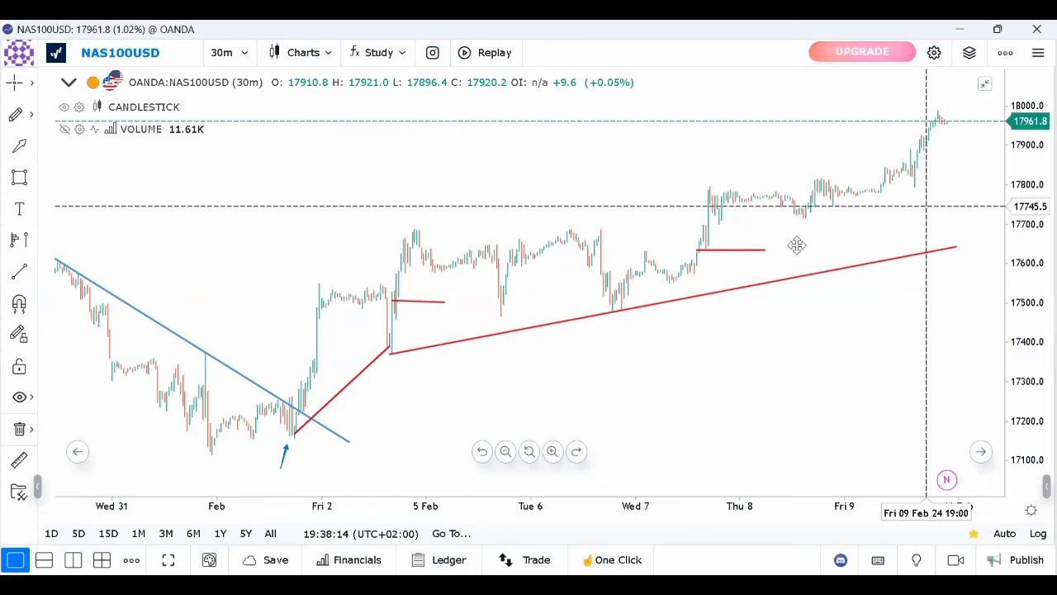
Draw a short falling line across the right end of the rising trend line, from about 17720 to about 17510 on 9 Feb
click(20, 275)
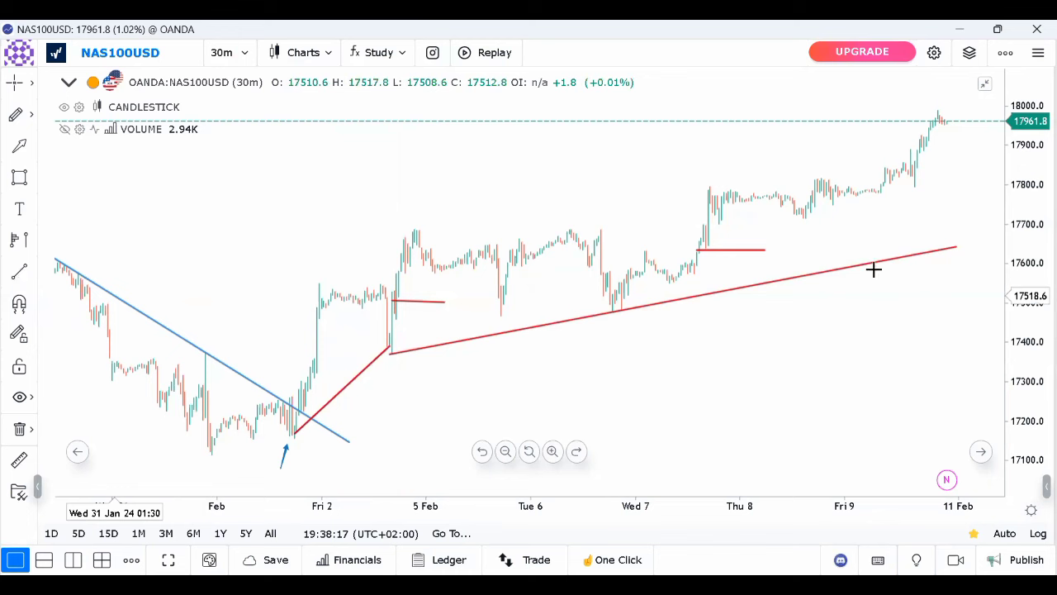
click(912, 216)
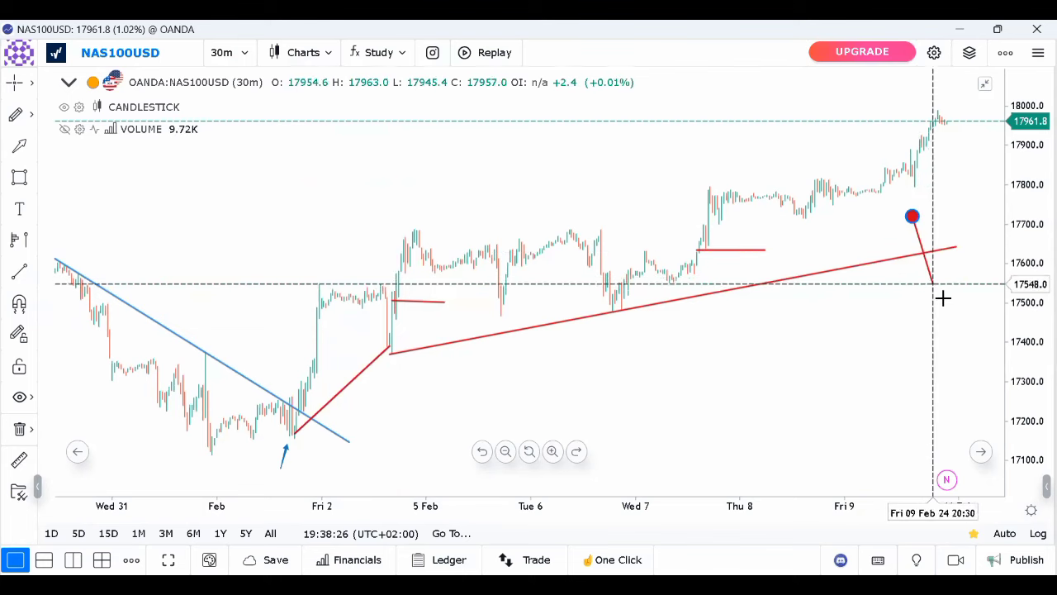
click(943, 298)
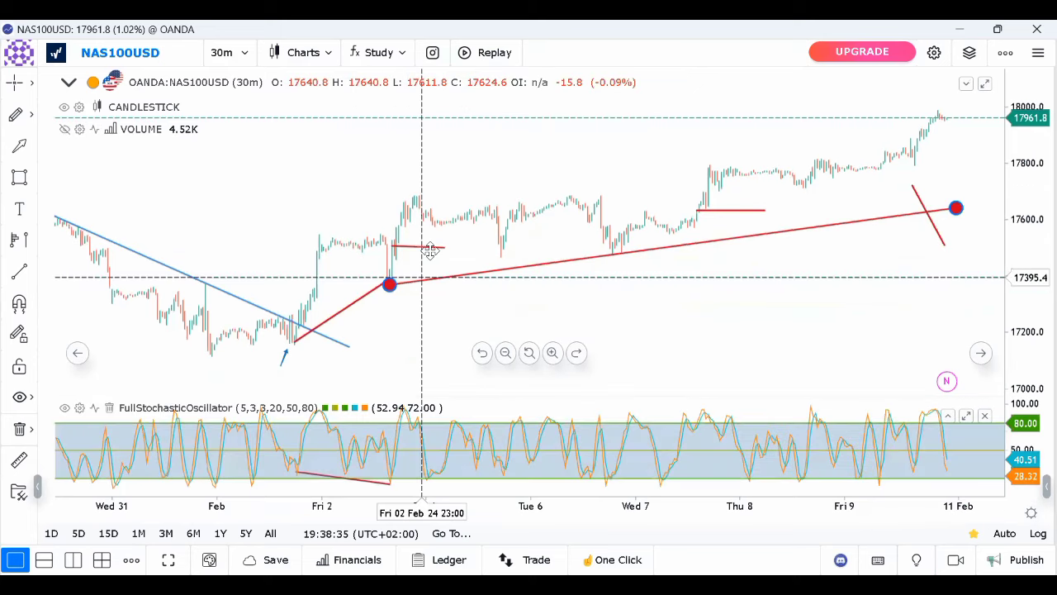
Examine the two horizontal entry levels and the long rising trend line against the 5 to 9 Feb price action at closer zoom
click(413, 256)
click(431, 248)
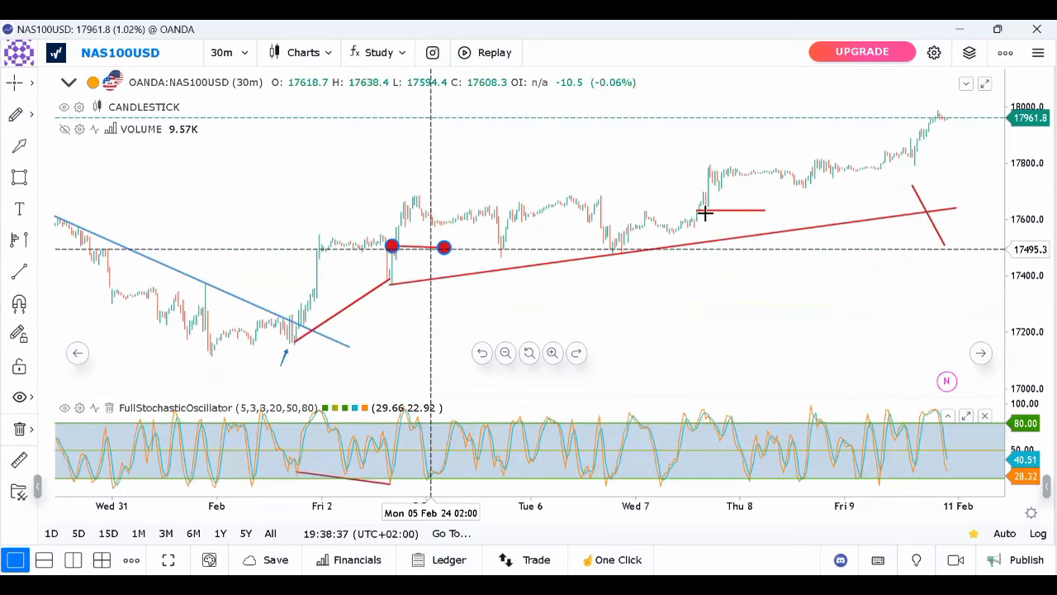
click(682, 242)
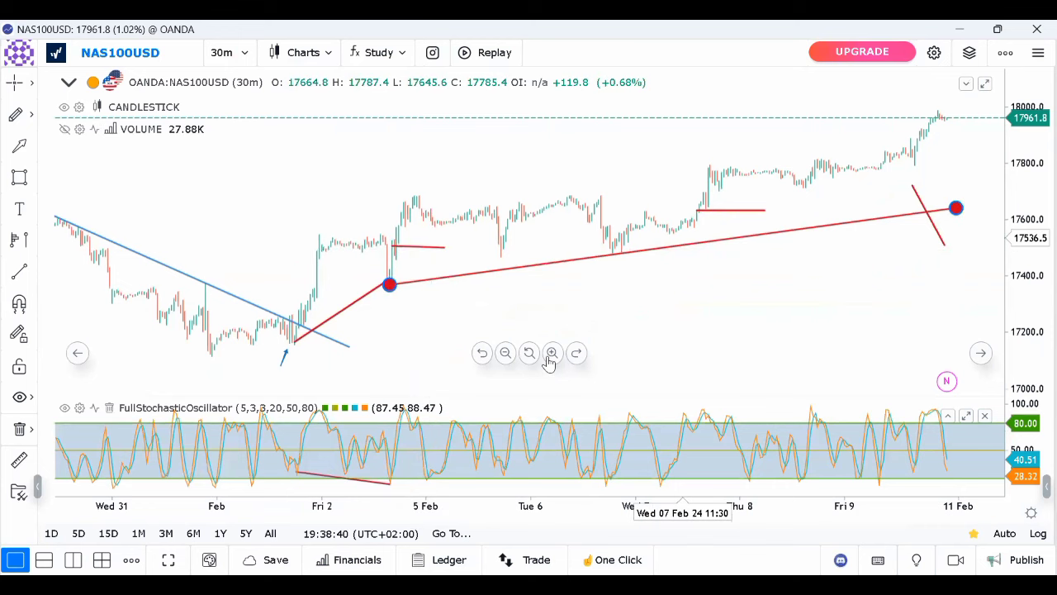
click(236, 268)
scroll(116, 304, up, 1)
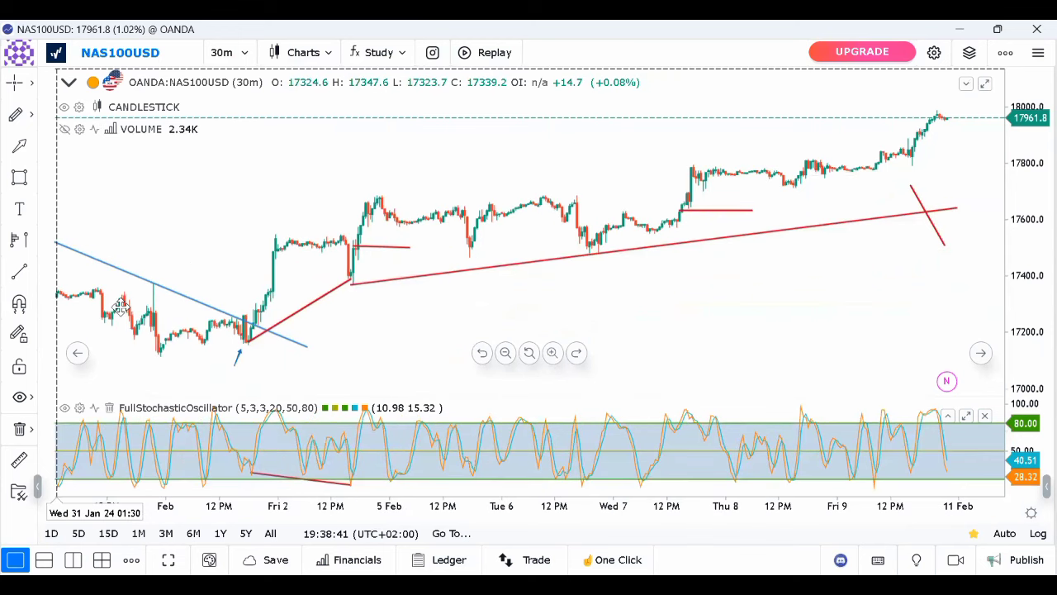
scroll(120, 306, up, 1)
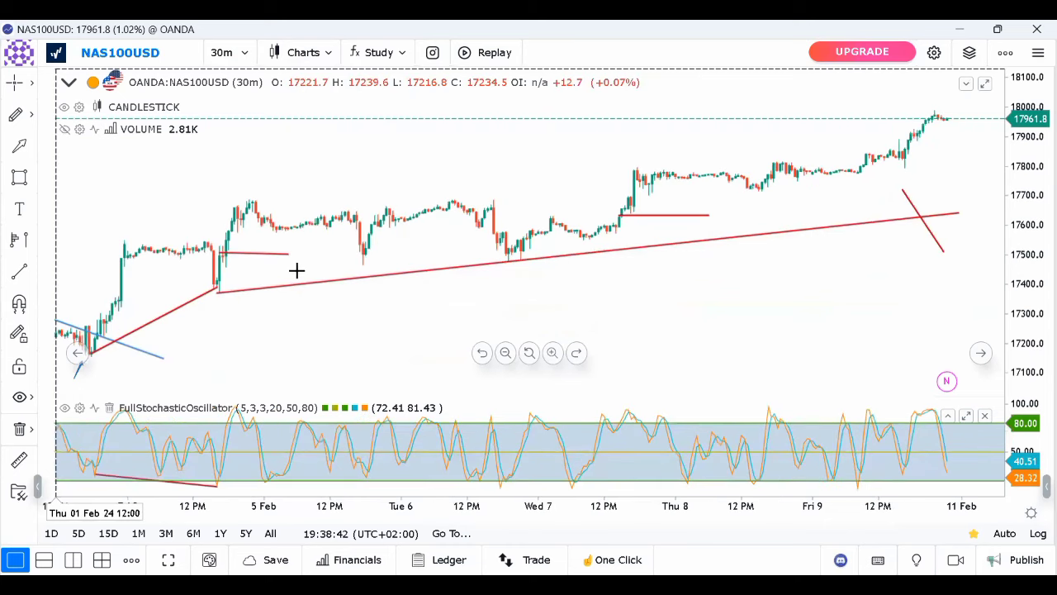
scroll(297, 270, up, 1)
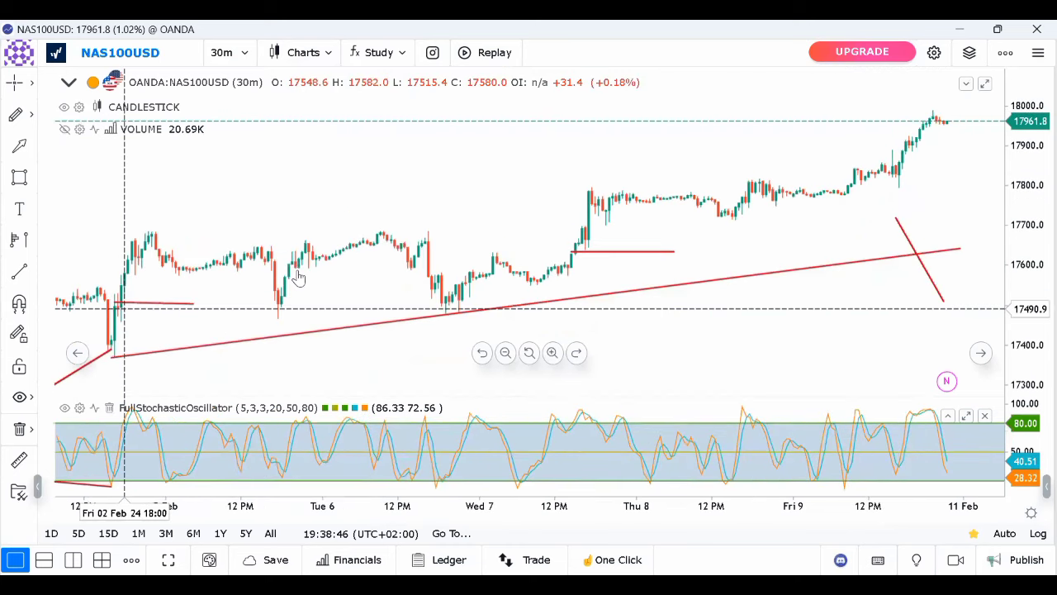
click(466, 311)
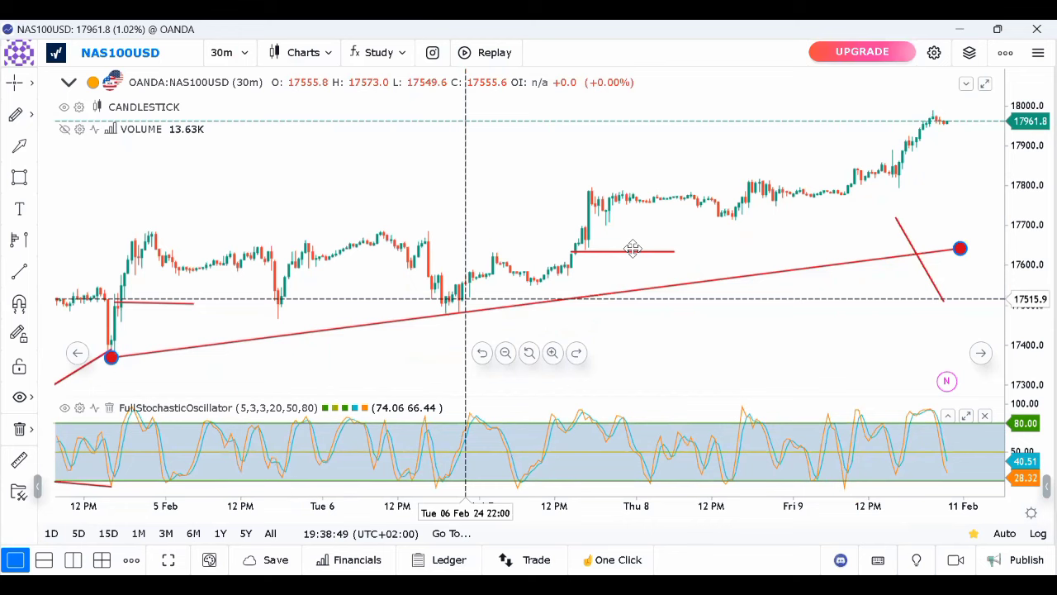
click(632, 250)
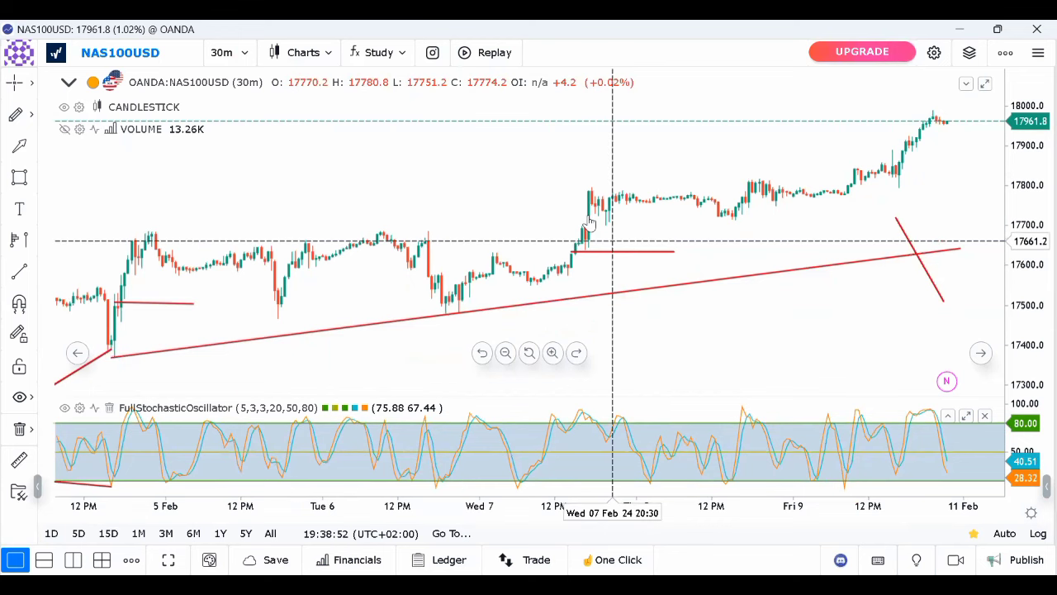
click(588, 185)
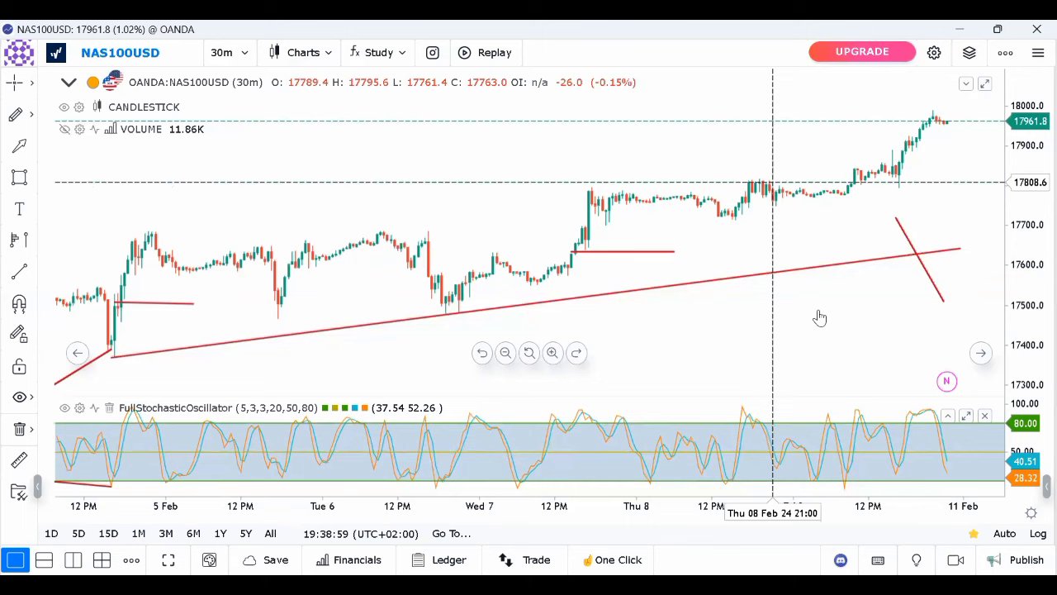
click(698, 280)
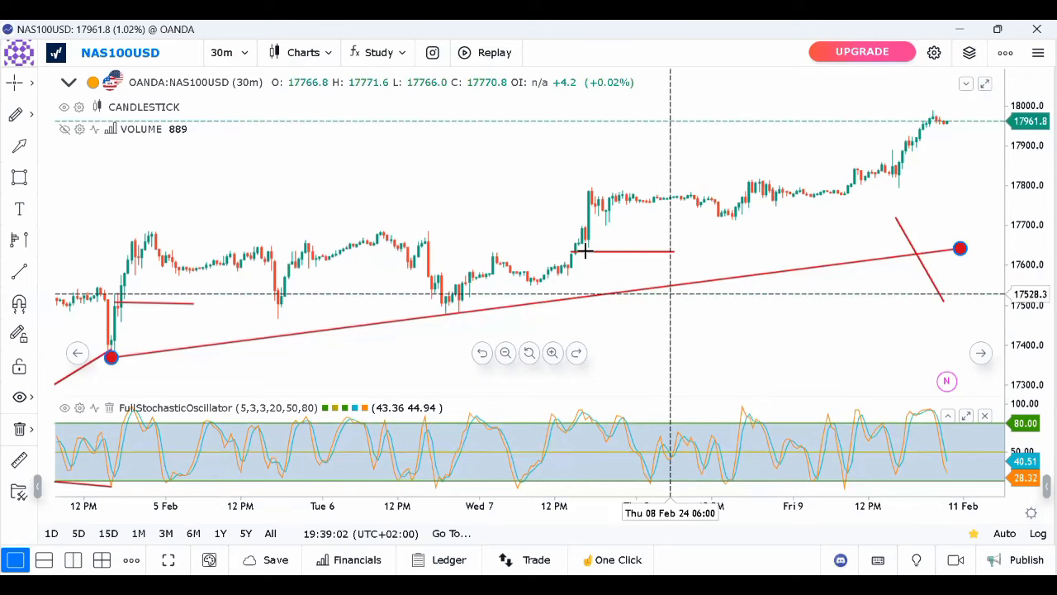
click(885, 151)
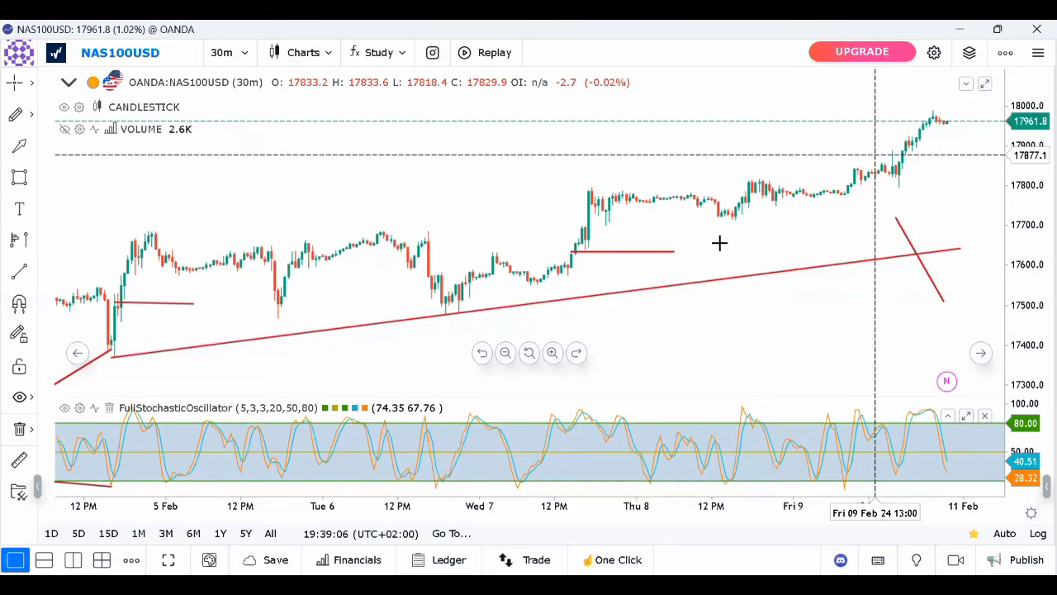
click(678, 247)
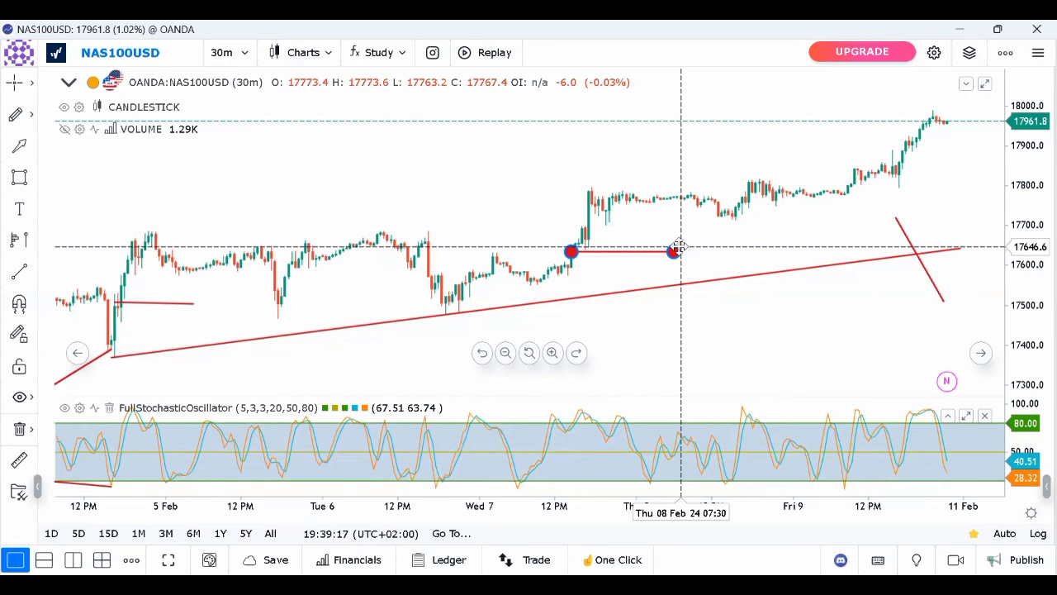
click(680, 131)
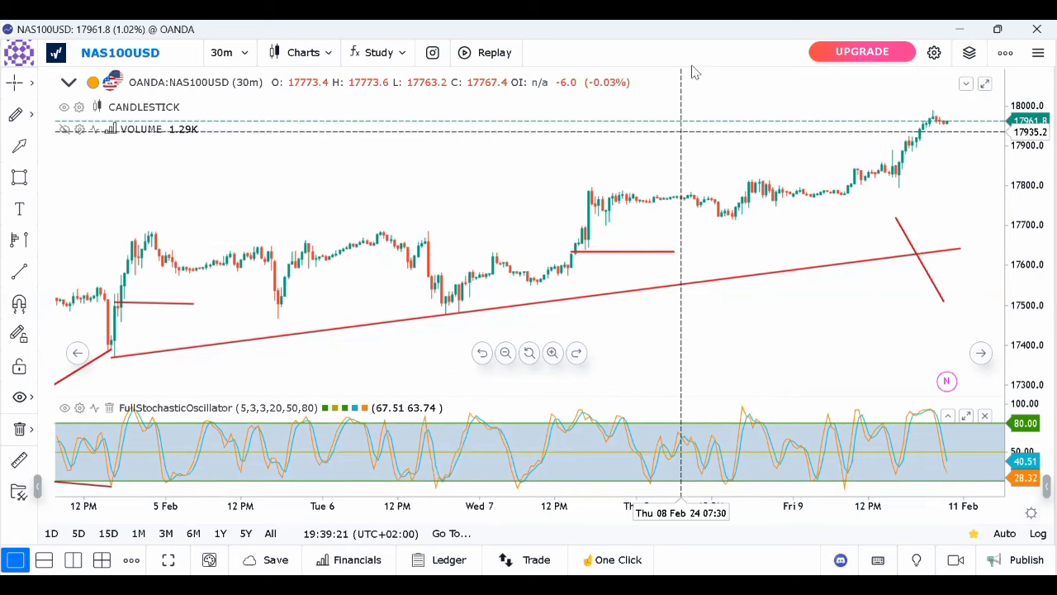